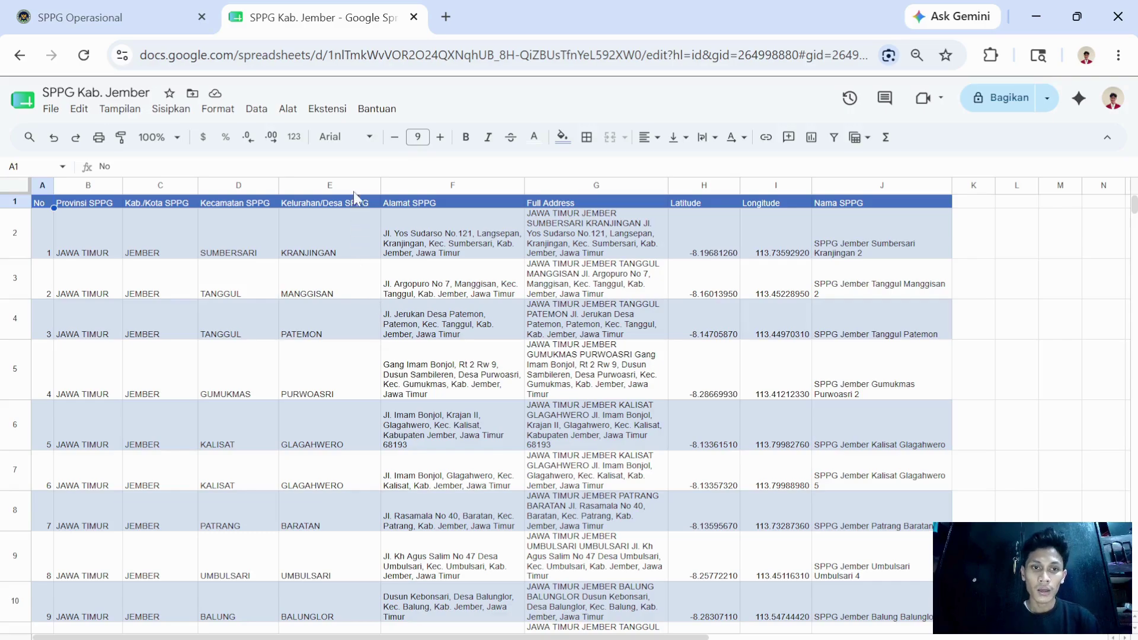
- Check the spreadsheet's extensions for Geocode by Awesome Table and review the SPPG address, latitude and longitude rows
{"action": "left_click", "coordinate": [335, 113]}
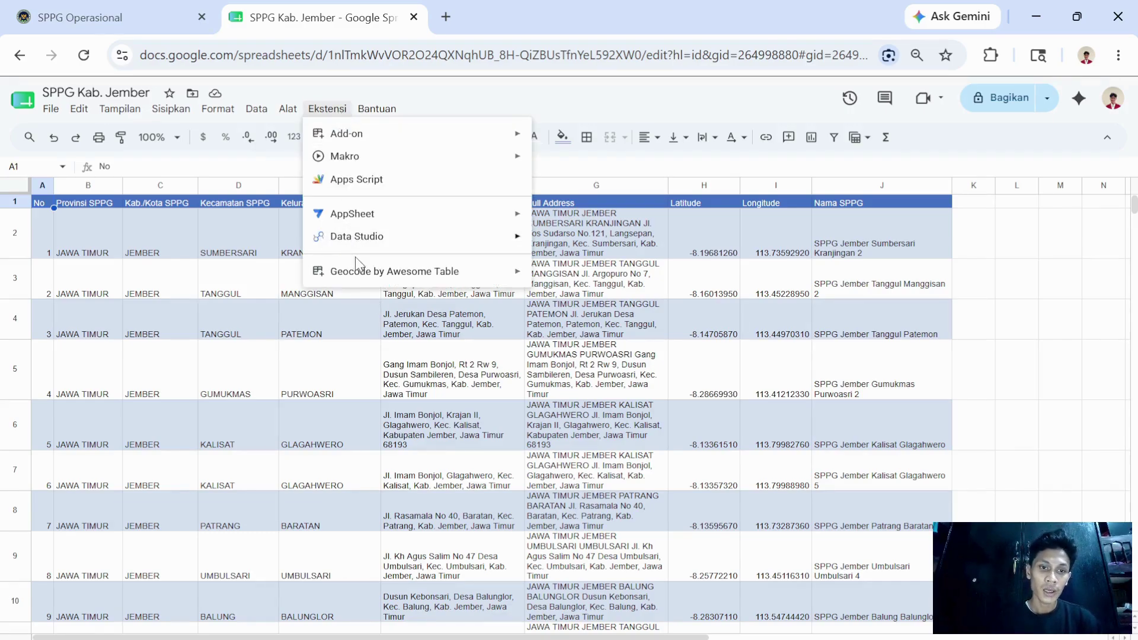
{"action": "mouse_move", "coordinate": [360, 269]}
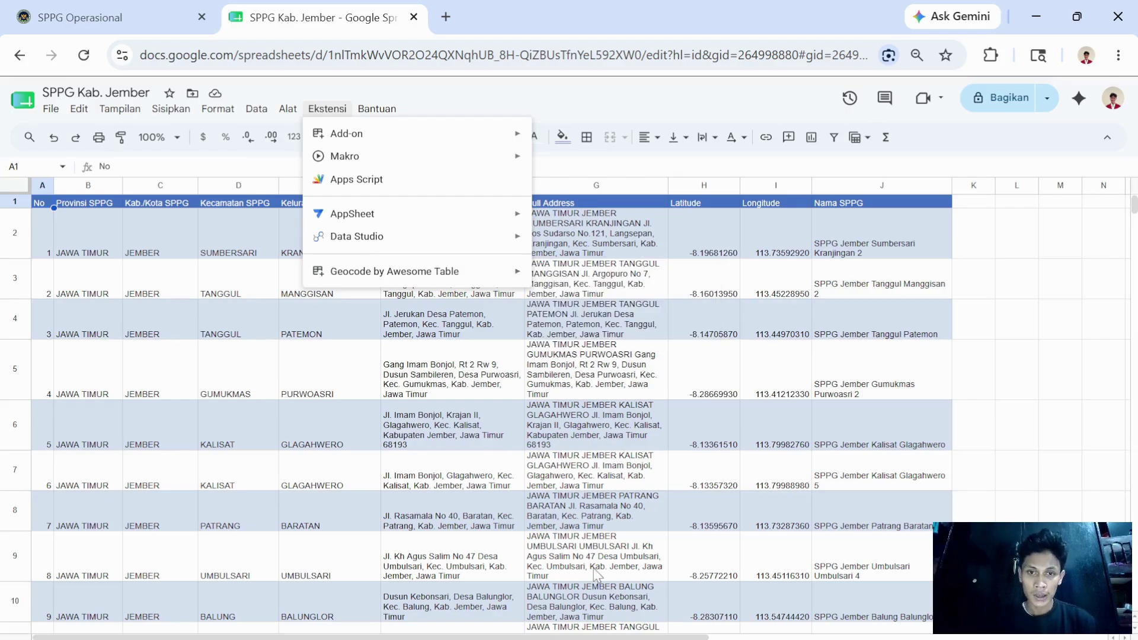
{"action": "left_click", "coordinate": [556, 449]}
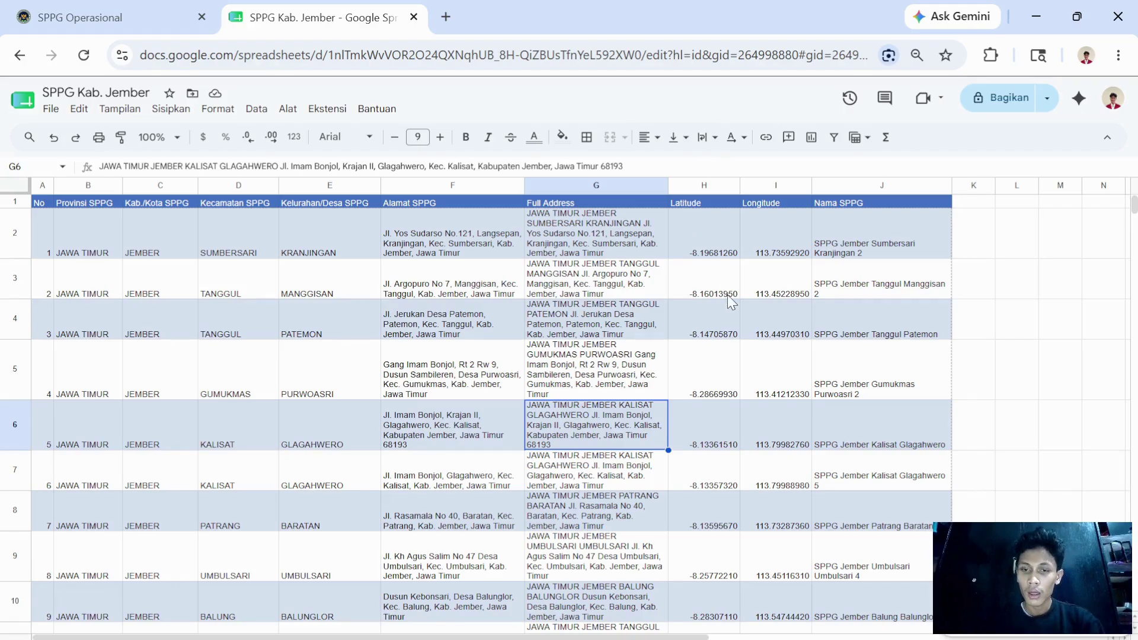
{"action": "scroll", "coordinate": [728, 297], "scroll_direction": "down", "scroll_amount": 10}
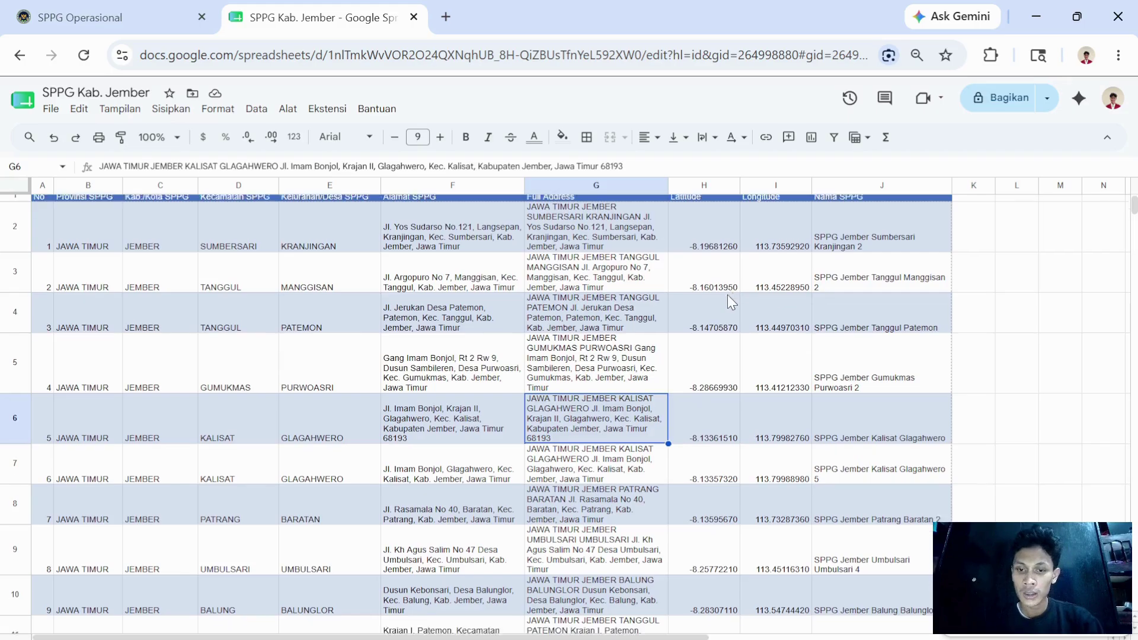
{"action": "scroll", "coordinate": [727, 296], "scroll_direction": "down", "scroll_amount": 10}
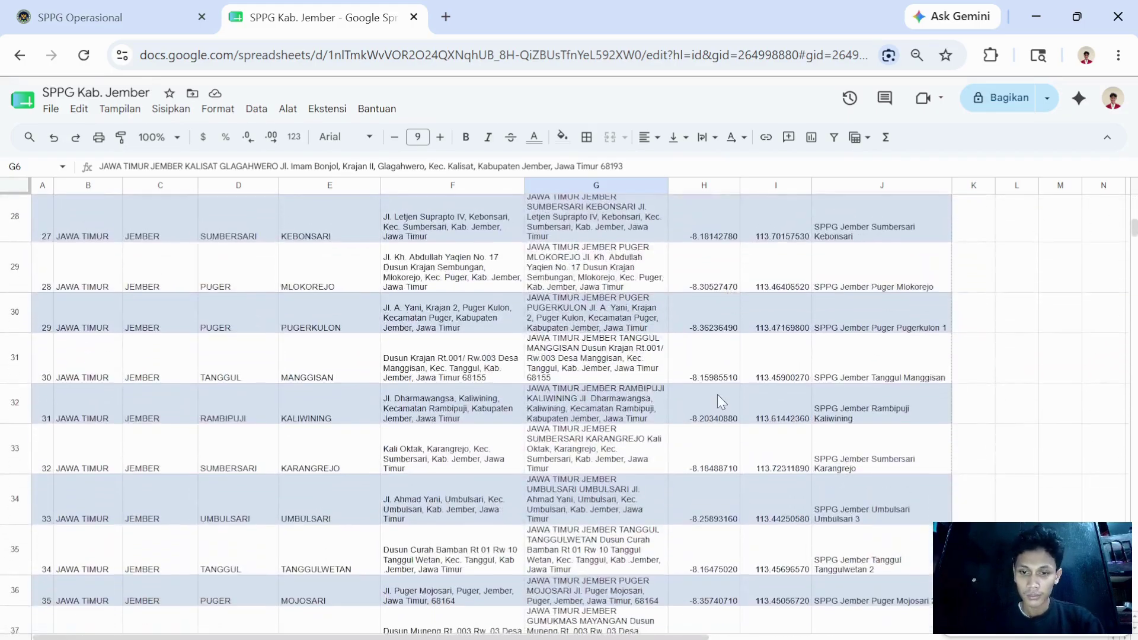
{"action": "scroll", "coordinate": [718, 394], "scroll_direction": "up", "scroll_amount": 20}
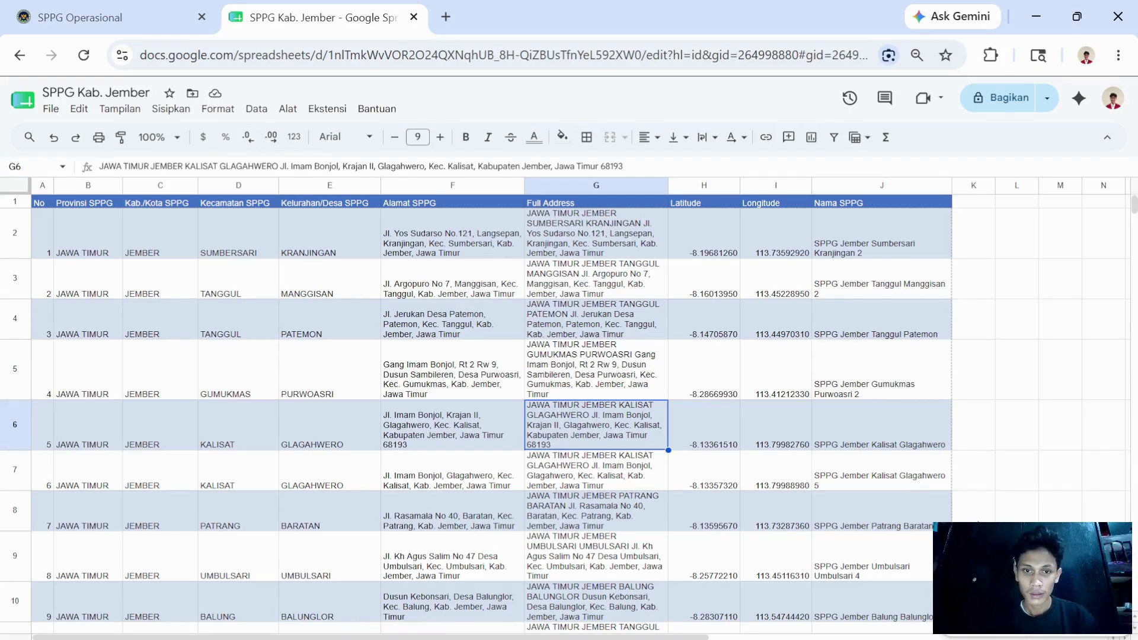
- Switch to QGIS to view the SPPG di Kab. Jember map, and examine the exported layout Persebaran SPPG di Kab. Jember.pdf in the browser
{"action": "key", "text": "alt+Tab"}
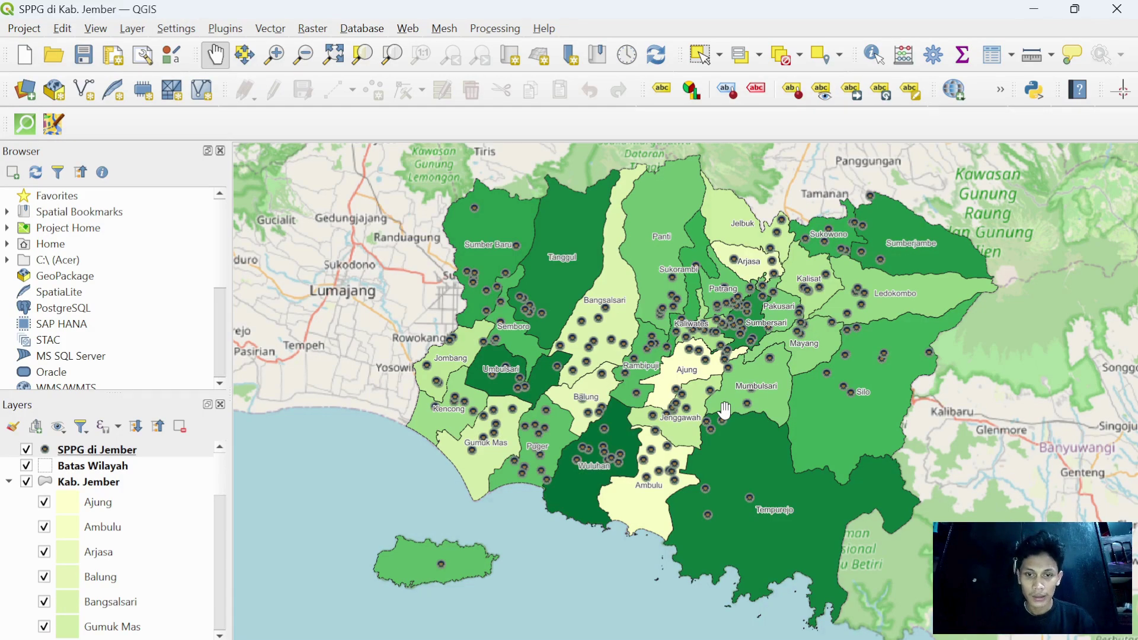
{"action": "key", "text": "alt+Tab"}
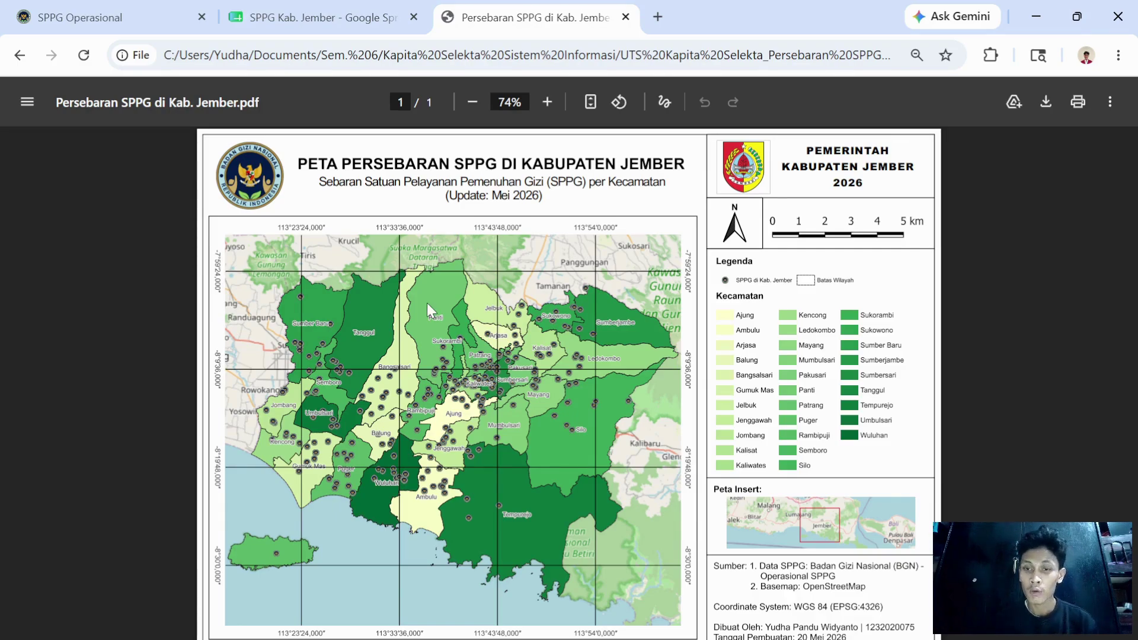
{"action": "scroll", "coordinate": [426, 304], "scroll_direction": "down", "scroll_amount": 4}
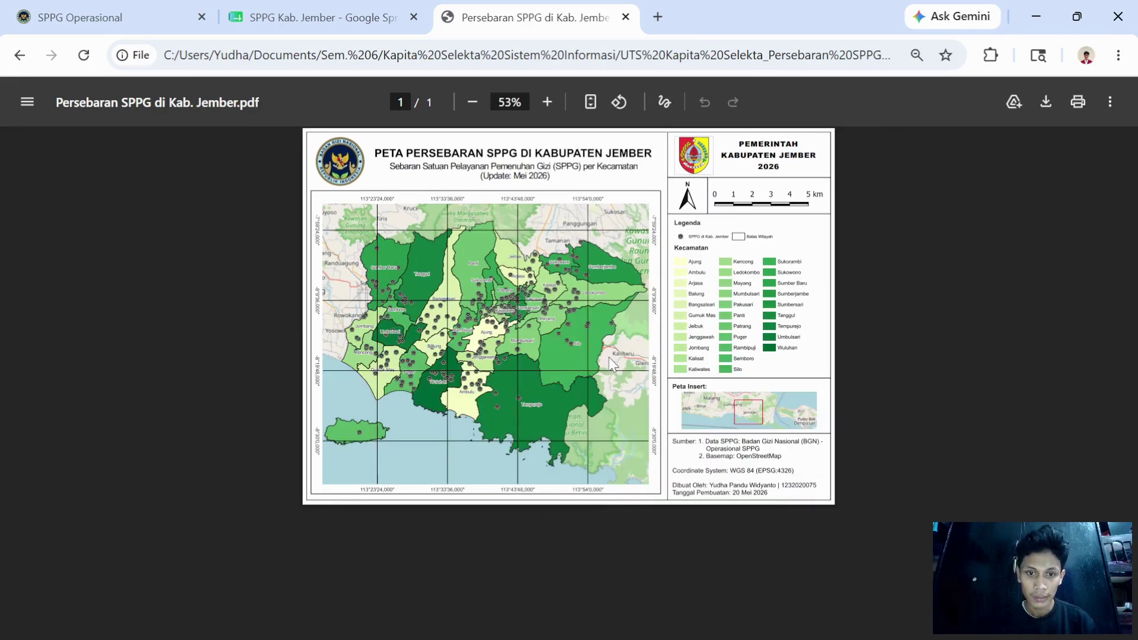
{"action": "scroll", "coordinate": [610, 363], "scroll_direction": "up", "scroll_amount": 3}
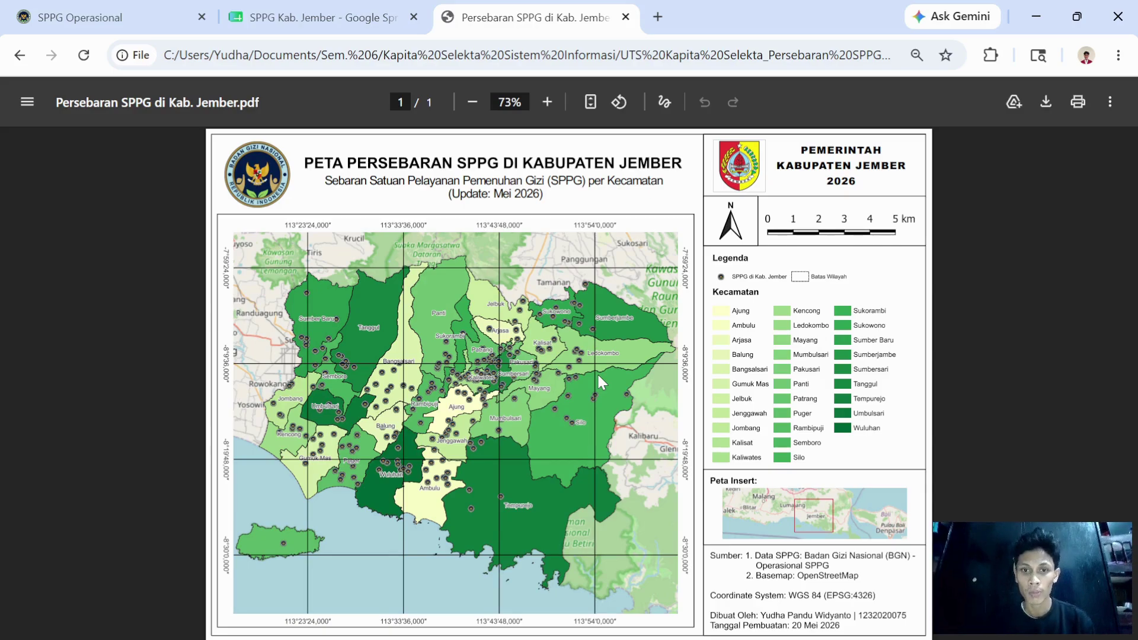
- Switch to the WebGIS Persebaran SPPG site at webgis-persebaran-sppg-jember.vercel.app and reload the page
{"action": "key", "text": "alt+Tab"}
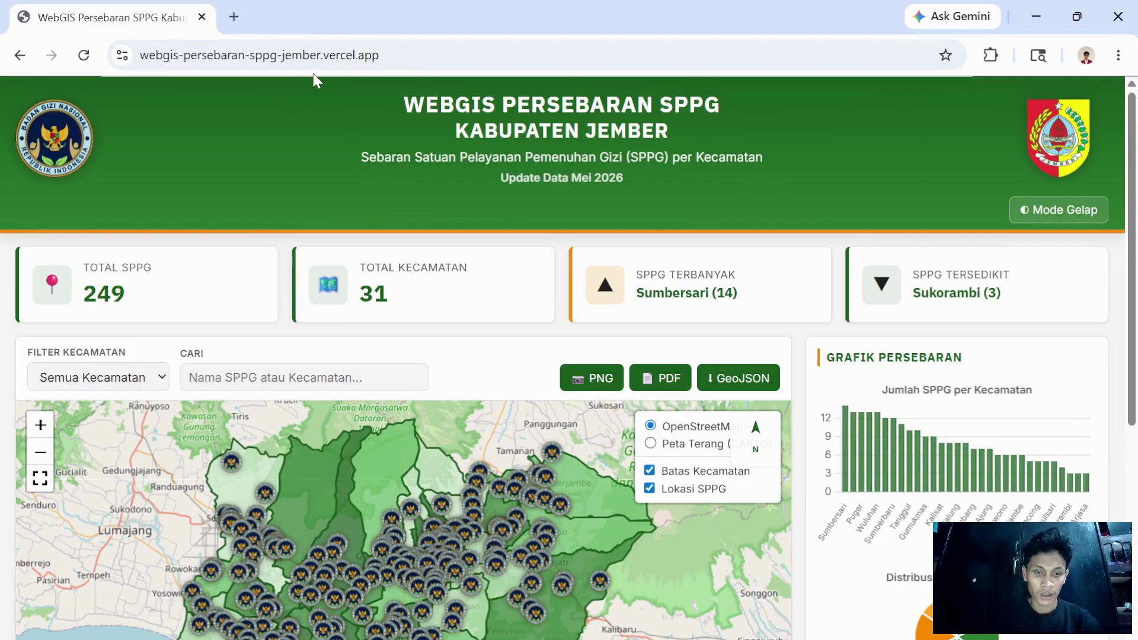
{"action": "key", "text": "F5"}
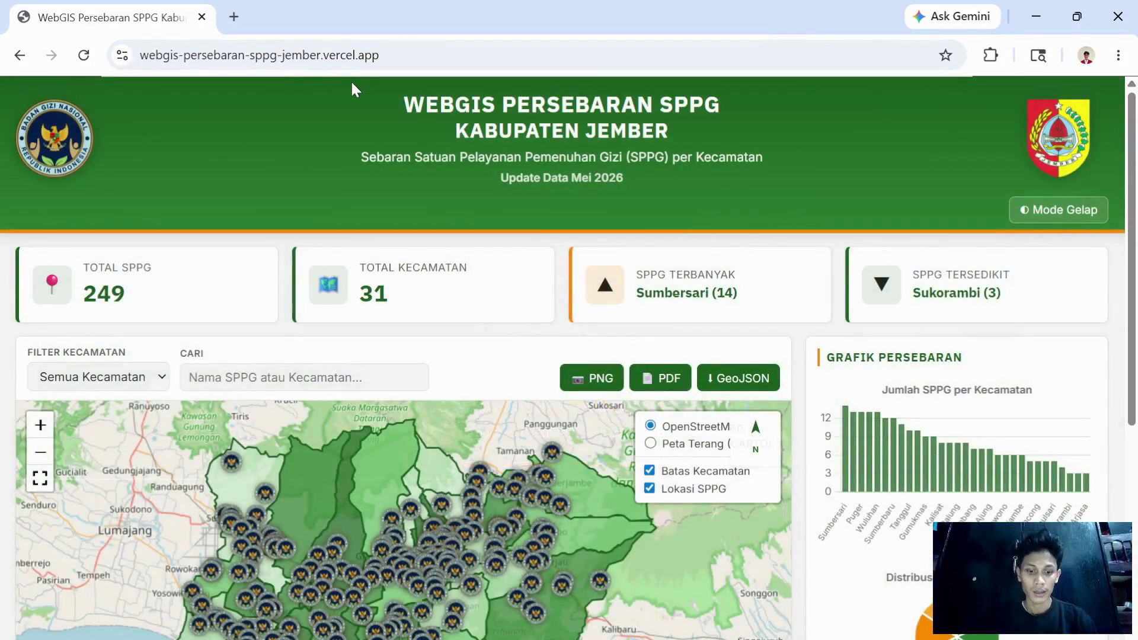
{"action": "key", "text": "F5"}
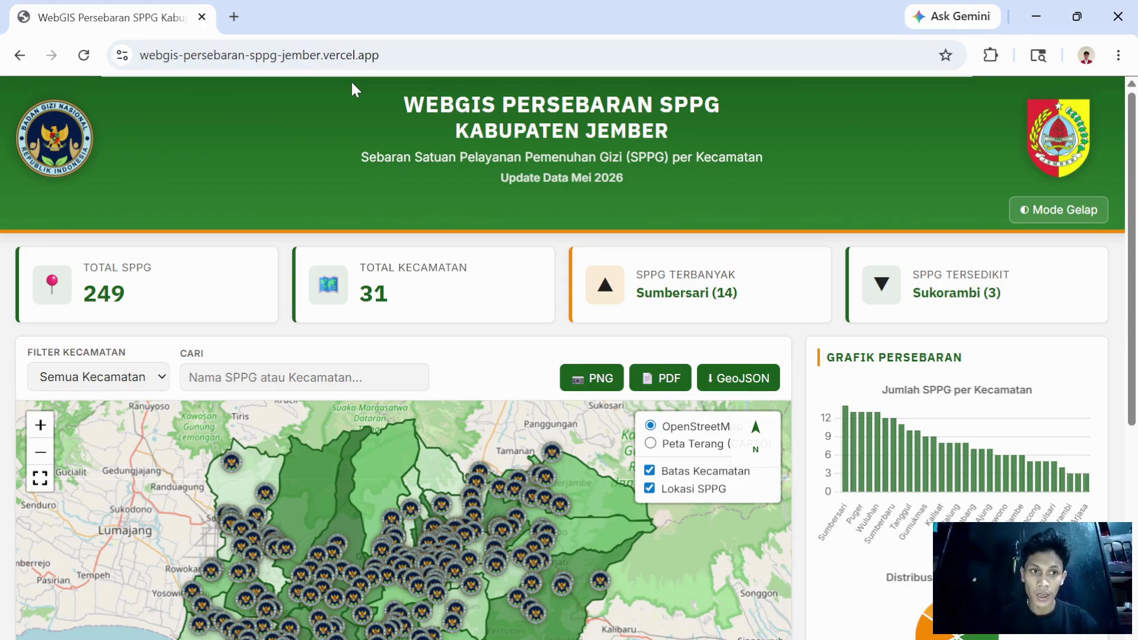
{"action": "key", "text": "ctrl+t"}
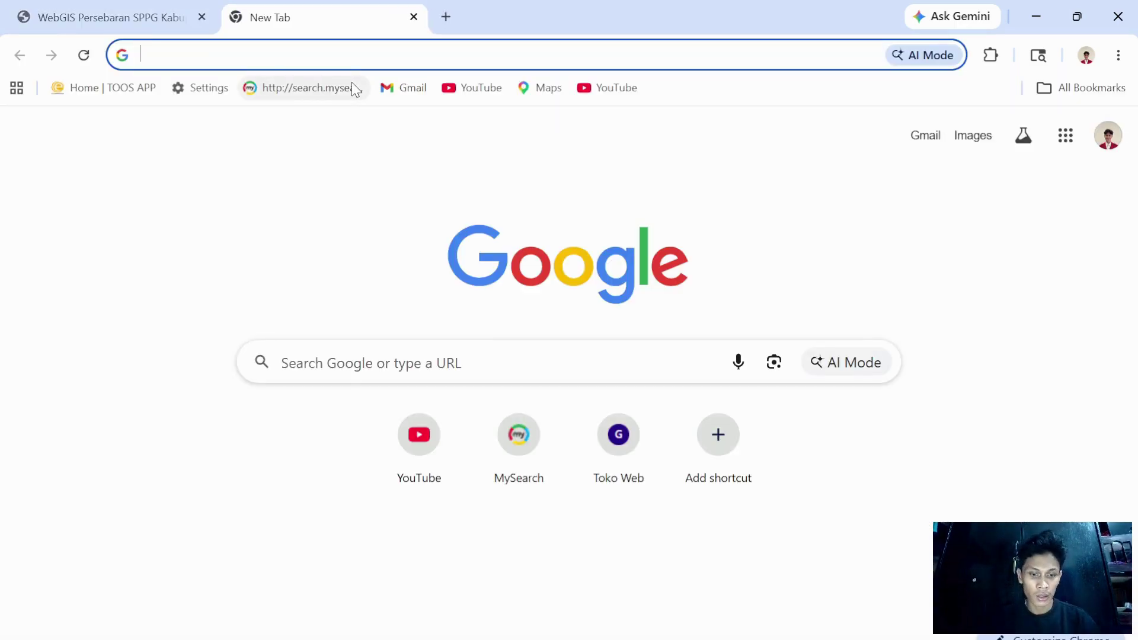
{"action": "key", "text": "ctrl+w"}
{"action": "key", "text": "ctrl+r"}
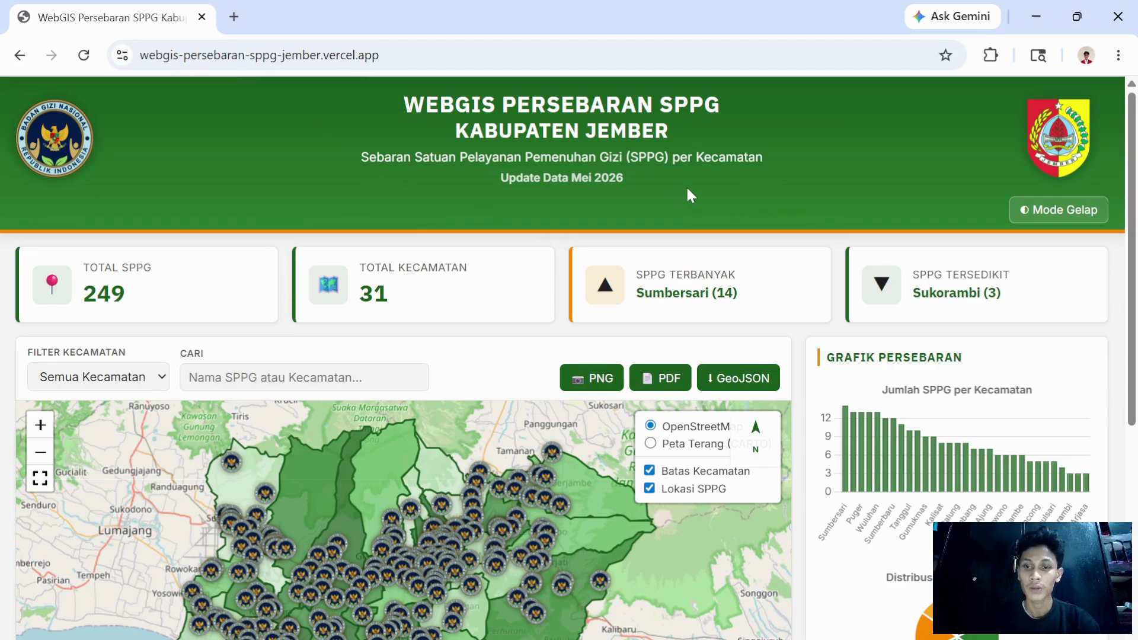
- Preview the site in dark mode and return it to the light theme
{"action": "left_click", "coordinate": [1065, 210]}
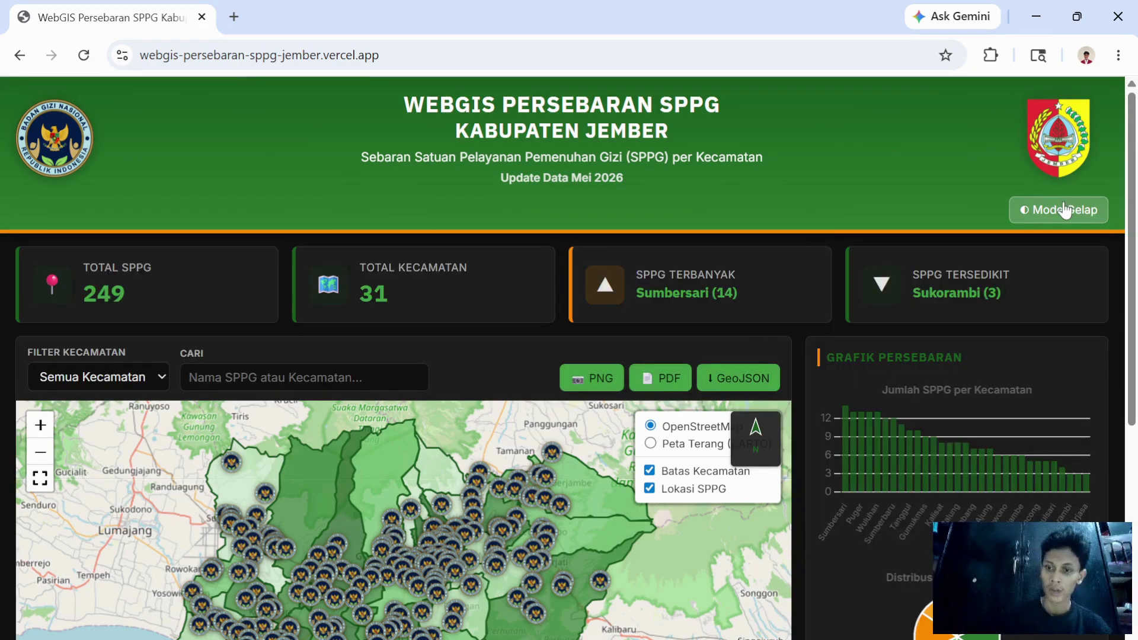
{"action": "left_click", "coordinate": [1064, 211]}
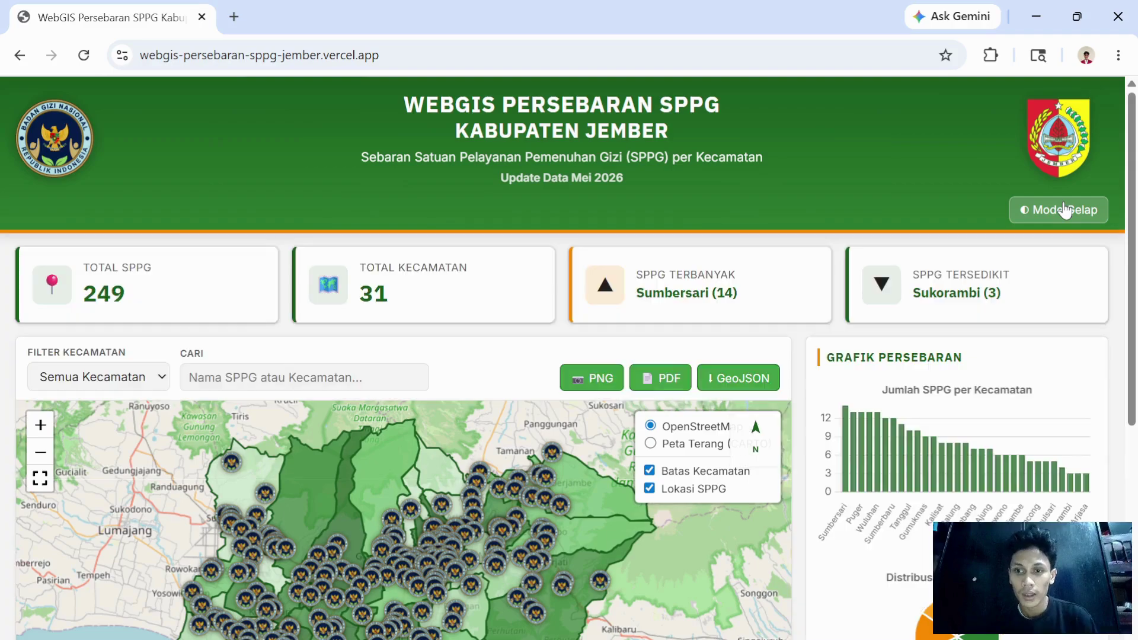
- Examine the dashboard's summary cards, SPPG map and per-district distribution charts
{"action": "scroll", "coordinate": [366, 294], "scroll_direction": "down", "scroll_amount": 1}
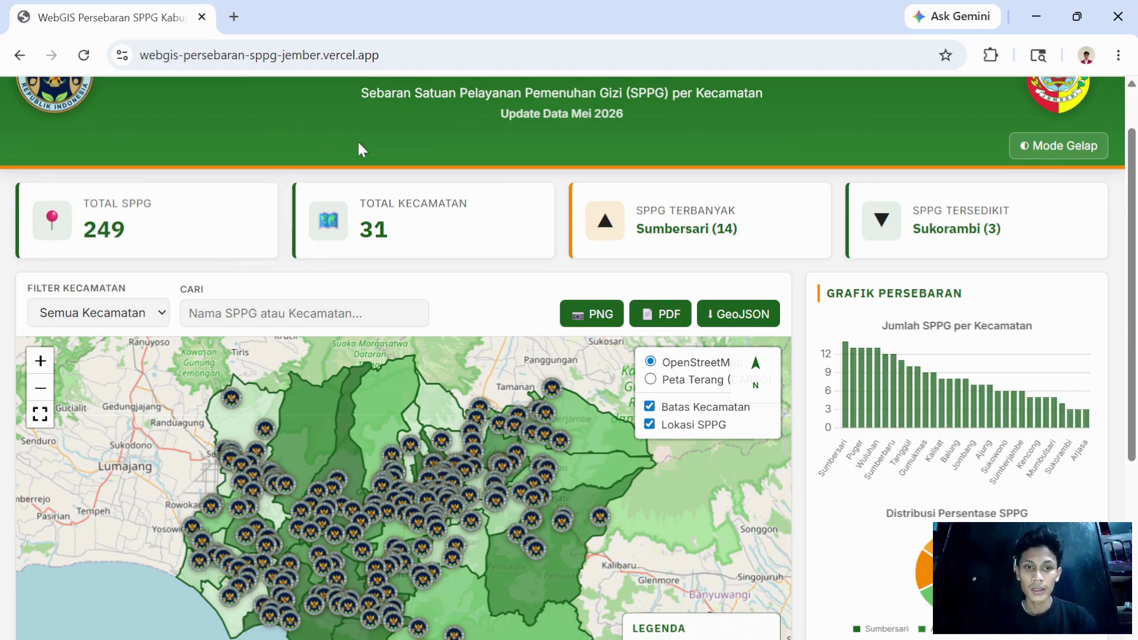
{"action": "scroll", "coordinate": [358, 142], "scroll_direction": "down", "scroll_amount": 1}
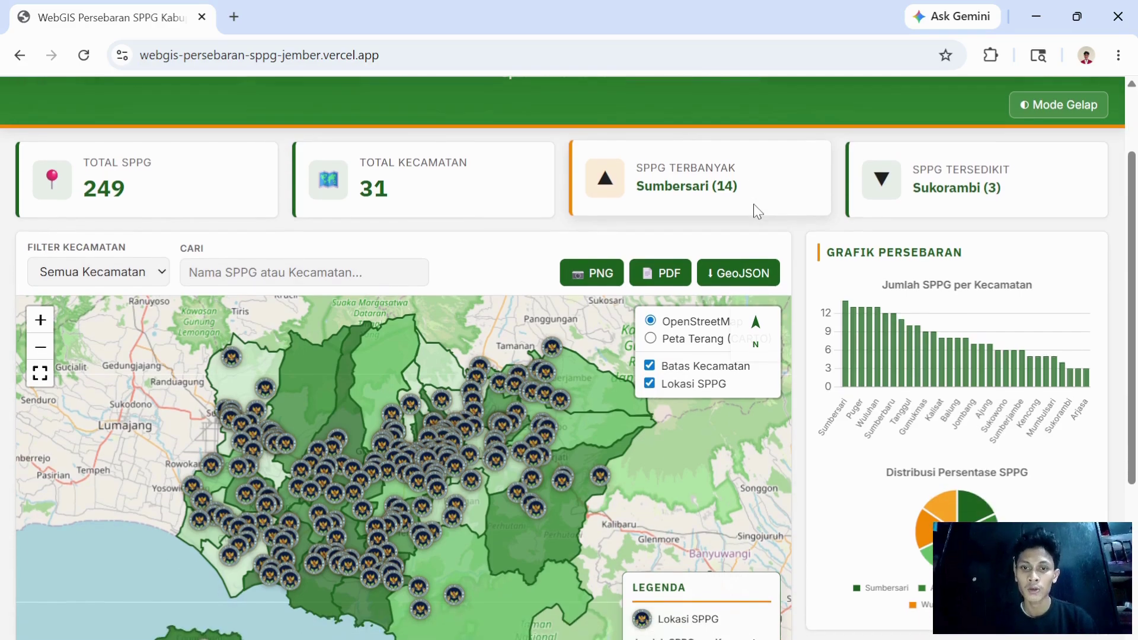
{"action": "scroll", "coordinate": [758, 212], "scroll_direction": "down", "scroll_amount": 1}
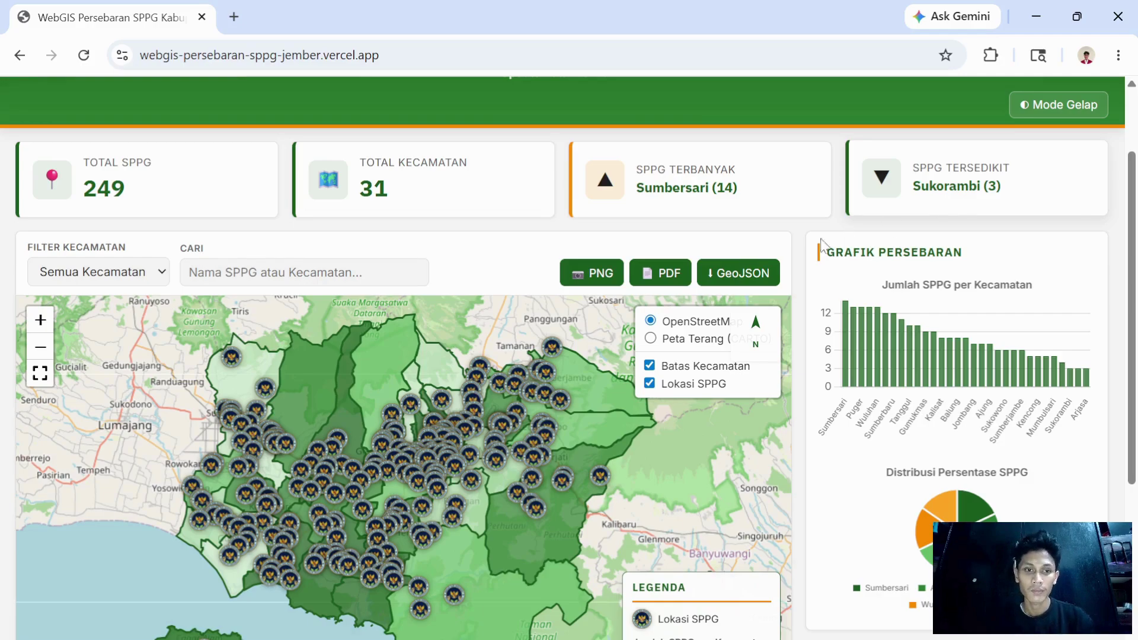
{"action": "scroll", "coordinate": [484, 247], "scroll_direction": "down", "scroll_amount": 1}
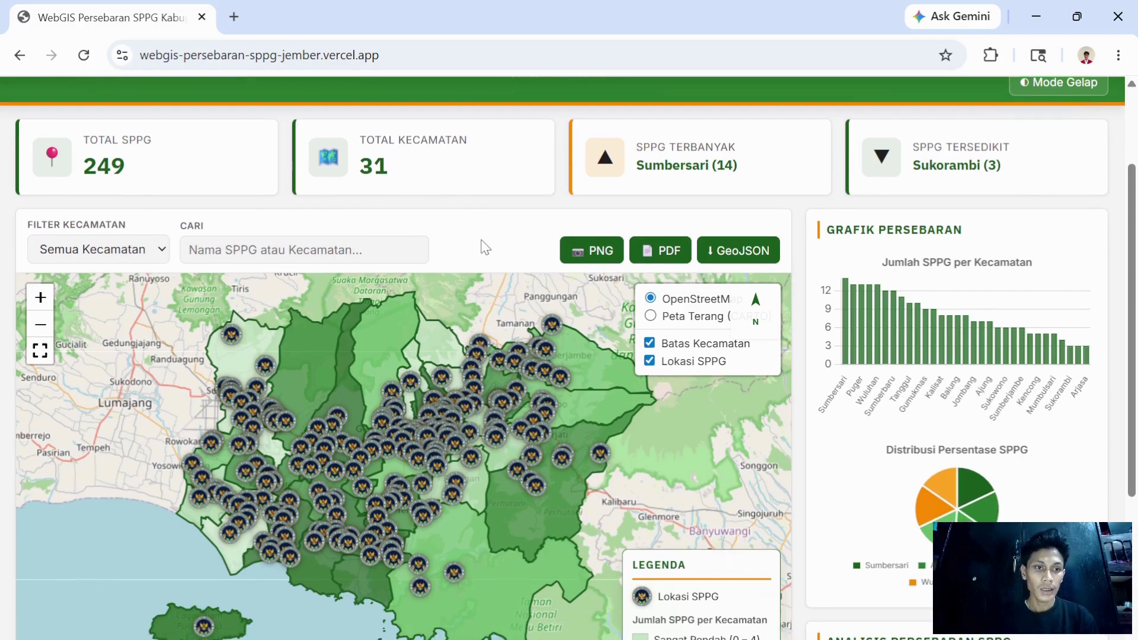
{"action": "scroll", "coordinate": [423, 210], "scroll_direction": "down", "scroll_amount": 1}
{"action": "scroll", "coordinate": [425, 212], "scroll_direction": "down", "scroll_amount": 1}
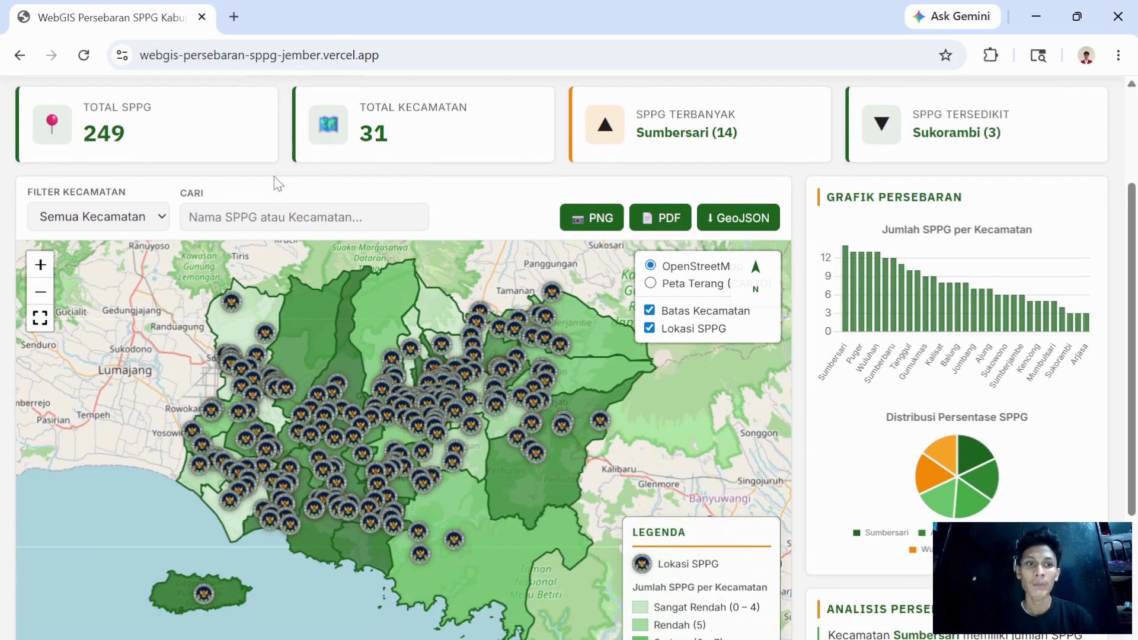
- Filter the map and statistics to the Jombang district
{"action": "left_click", "coordinate": [101, 220]}
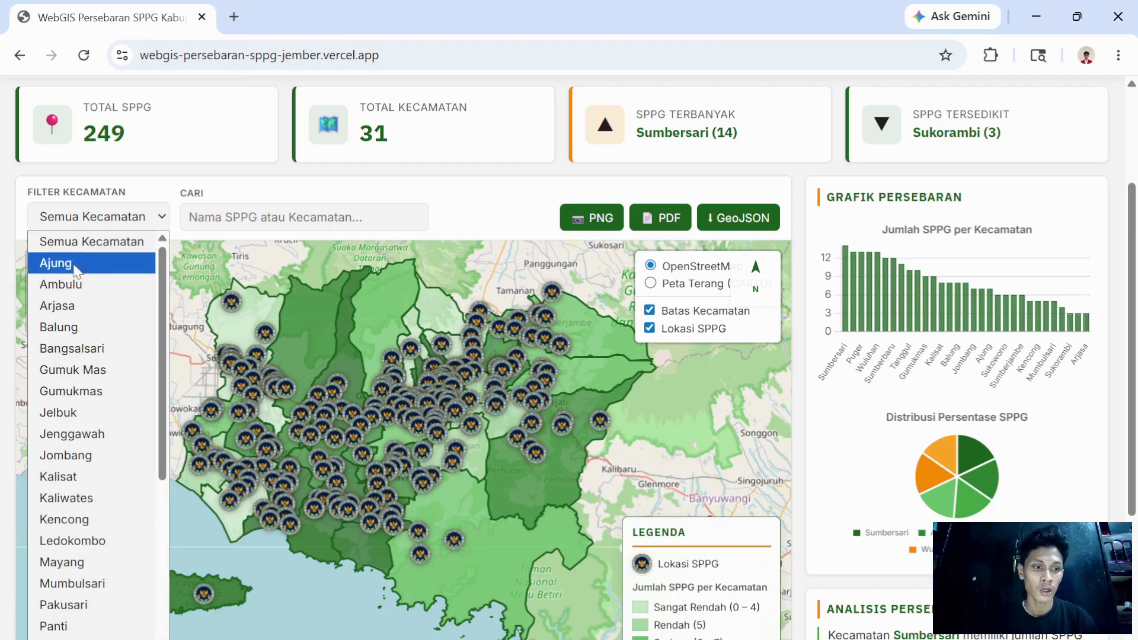
{"action": "scroll", "coordinate": [95, 409], "scroll_direction": "down", "scroll_amount": 1}
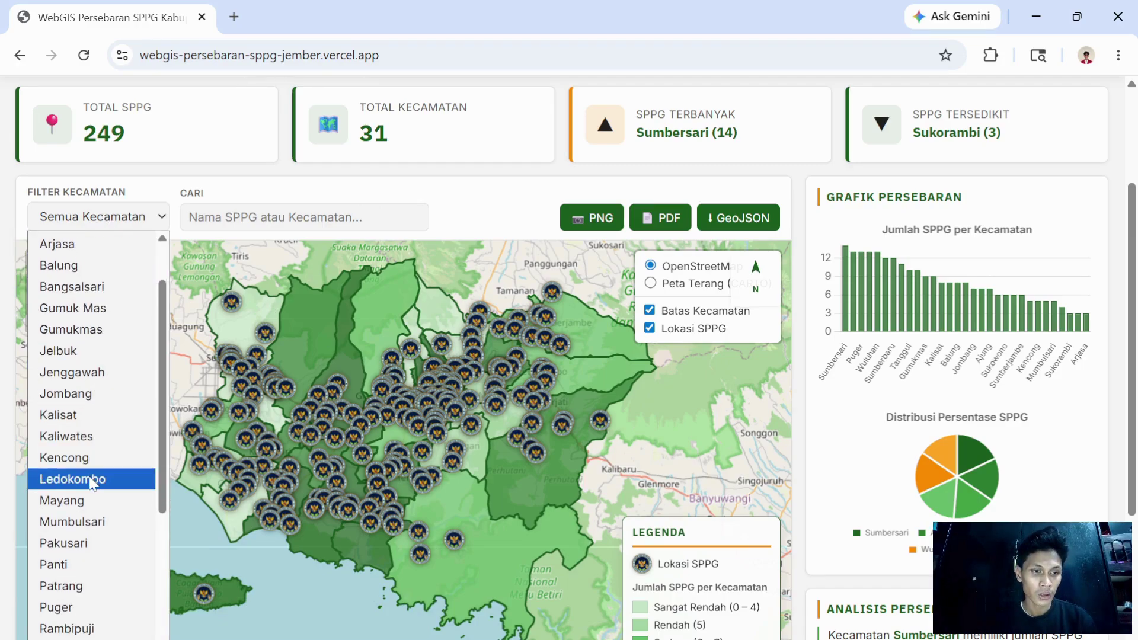
{"action": "scroll", "coordinate": [89, 483], "scroll_direction": "down", "scroll_amount": 1}
{"action": "scroll", "coordinate": [89, 503], "scroll_direction": "down", "scroll_amount": 2}
{"action": "scroll", "coordinate": [89, 502], "scroll_direction": "down", "scroll_amount": 3}
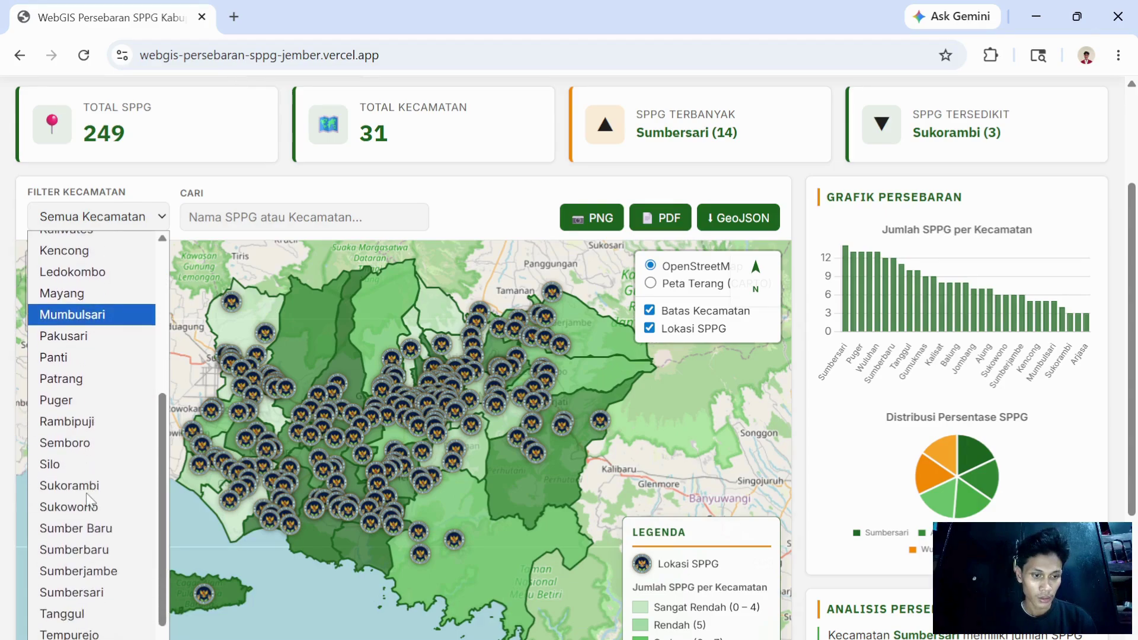
{"action": "scroll", "coordinate": [95, 386], "scroll_direction": "up", "scroll_amount": 4}
{"action": "scroll", "coordinate": [98, 336], "scroll_direction": "up", "scroll_amount": 2}
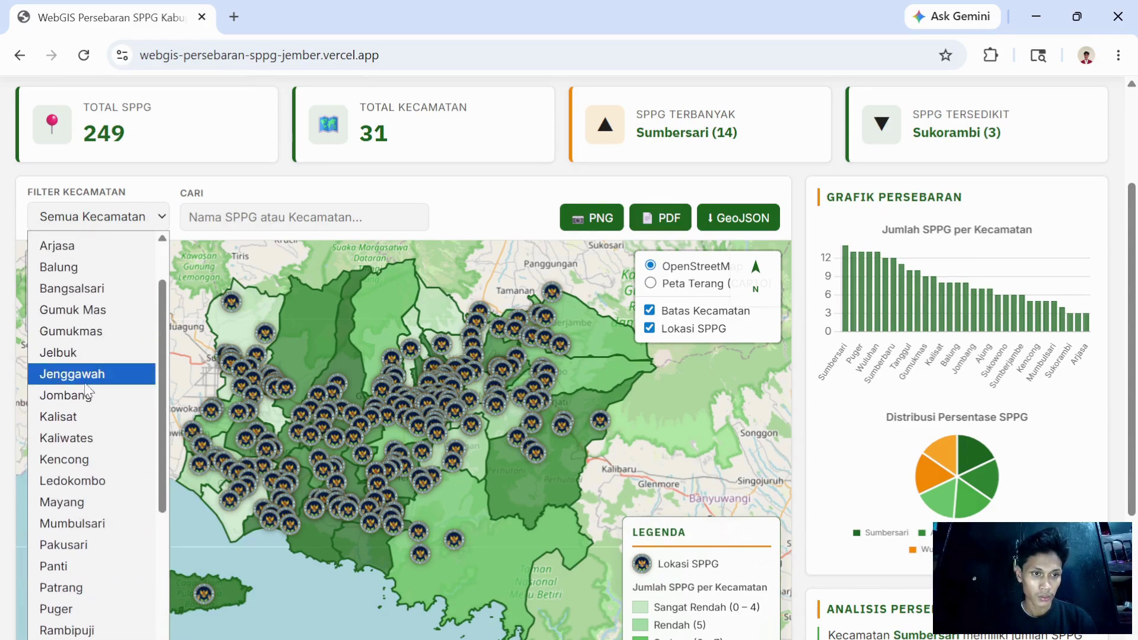
{"action": "key", "text": "Escape"}
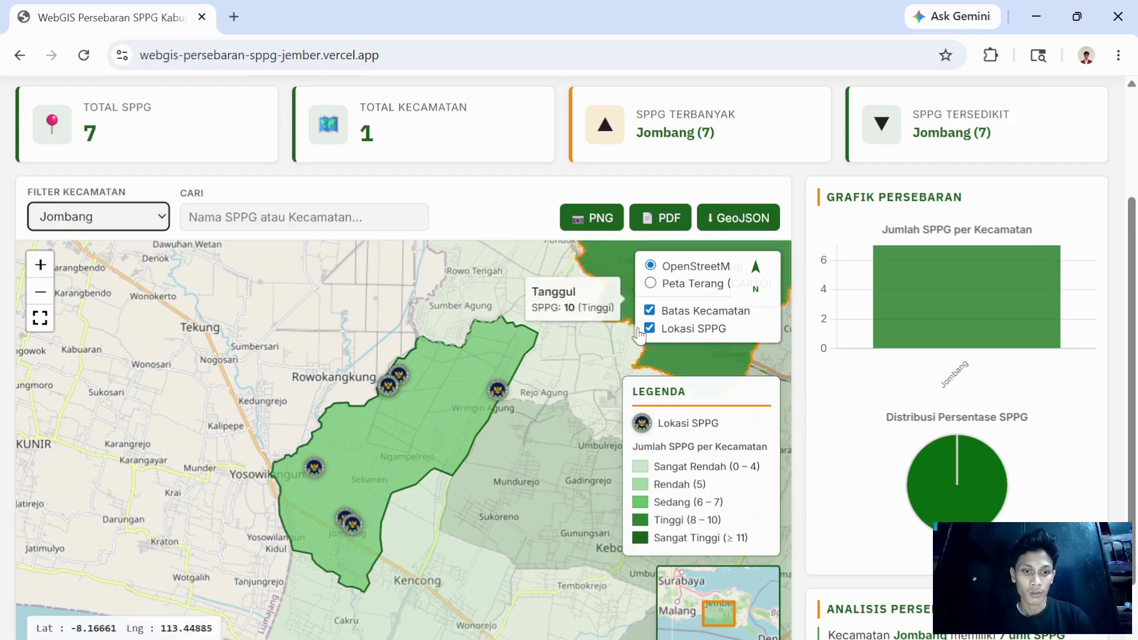
- View the details of the Jombang Sarimulyo 2 and Jombang Wringinagung SPPG points, and check which GeoJSON files are offered for download
{"action": "left_click", "coordinate": [387, 391]}
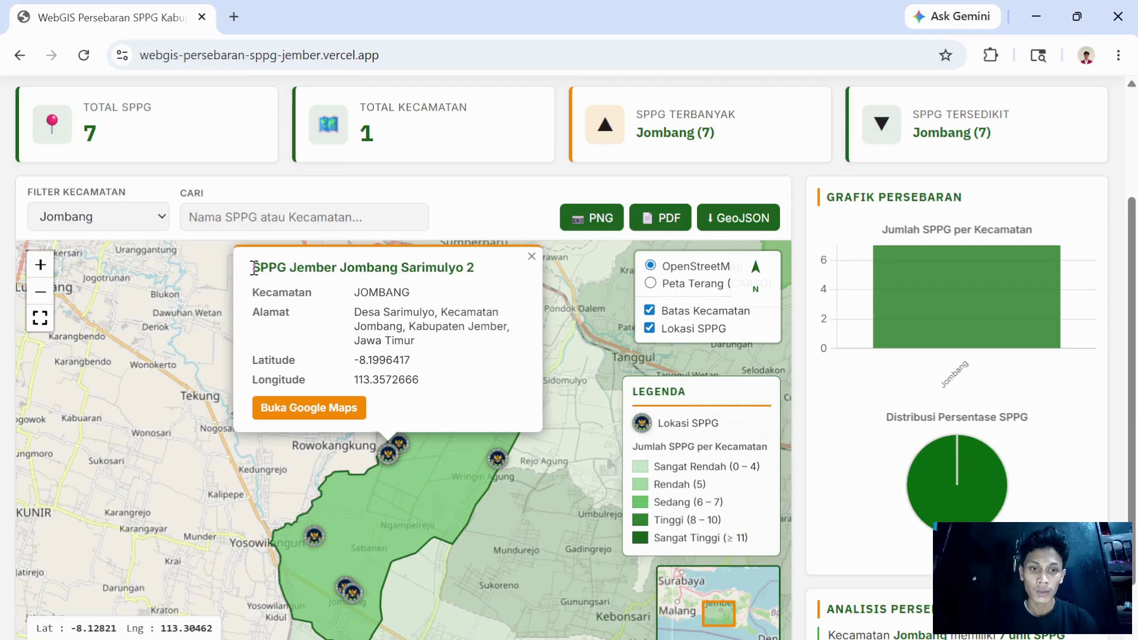
{"action": "left_click", "coordinate": [492, 460]}
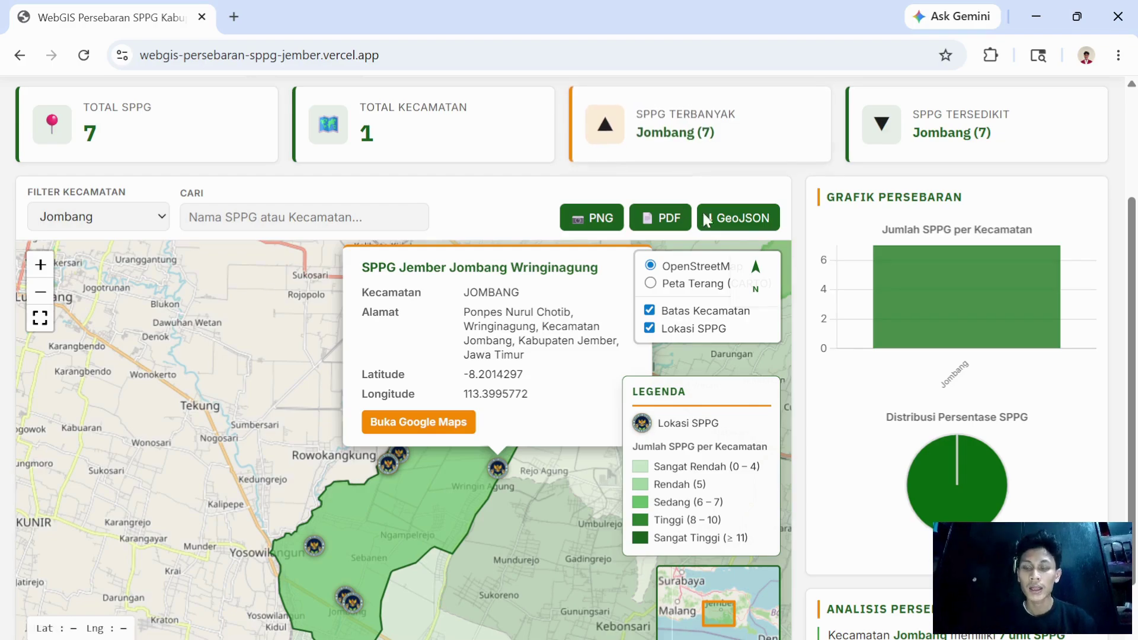
{"action": "left_click", "coordinate": [724, 224]}
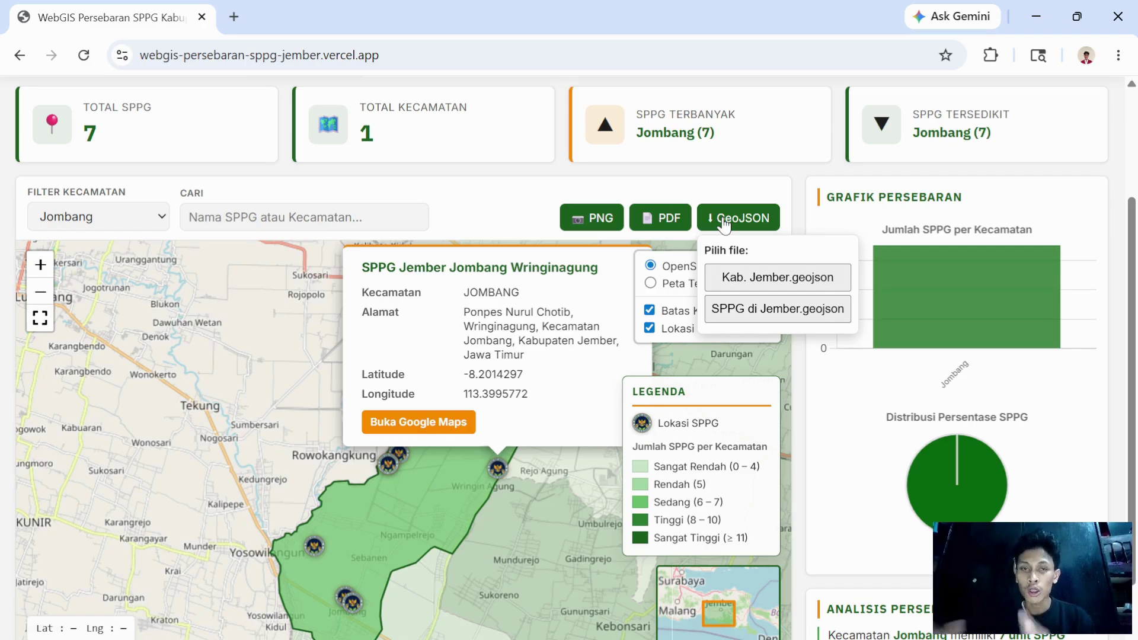
{"action": "left_click", "coordinate": [530, 206]}
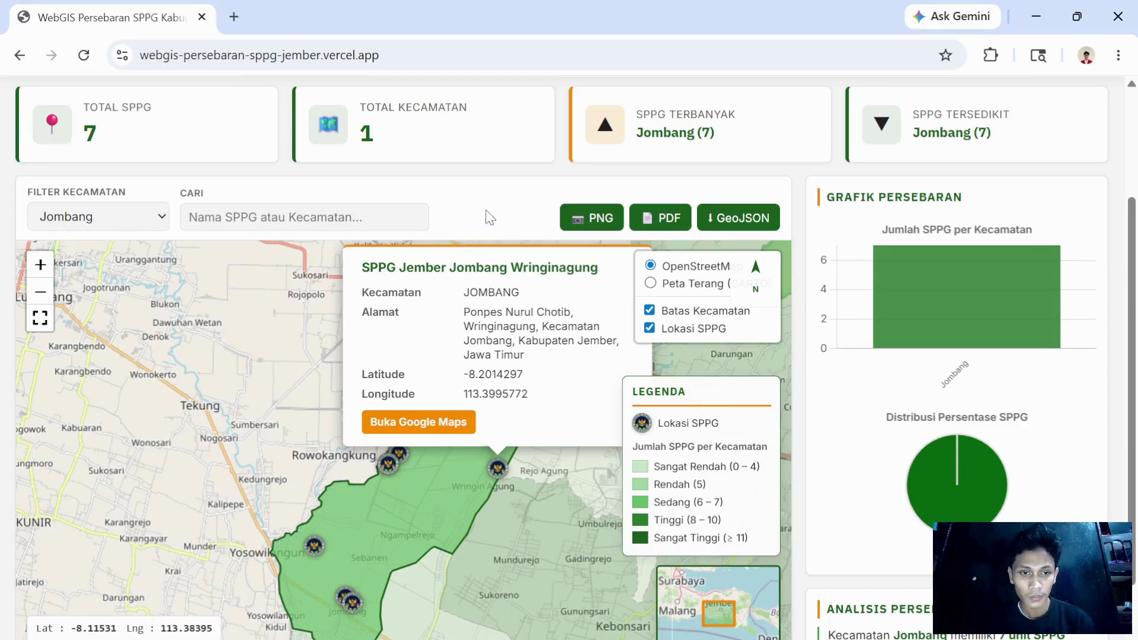
- Export the Jombang map as a PNG, open the downloaded image to inspect it, and close it
{"action": "left_click", "coordinate": [591, 220]}
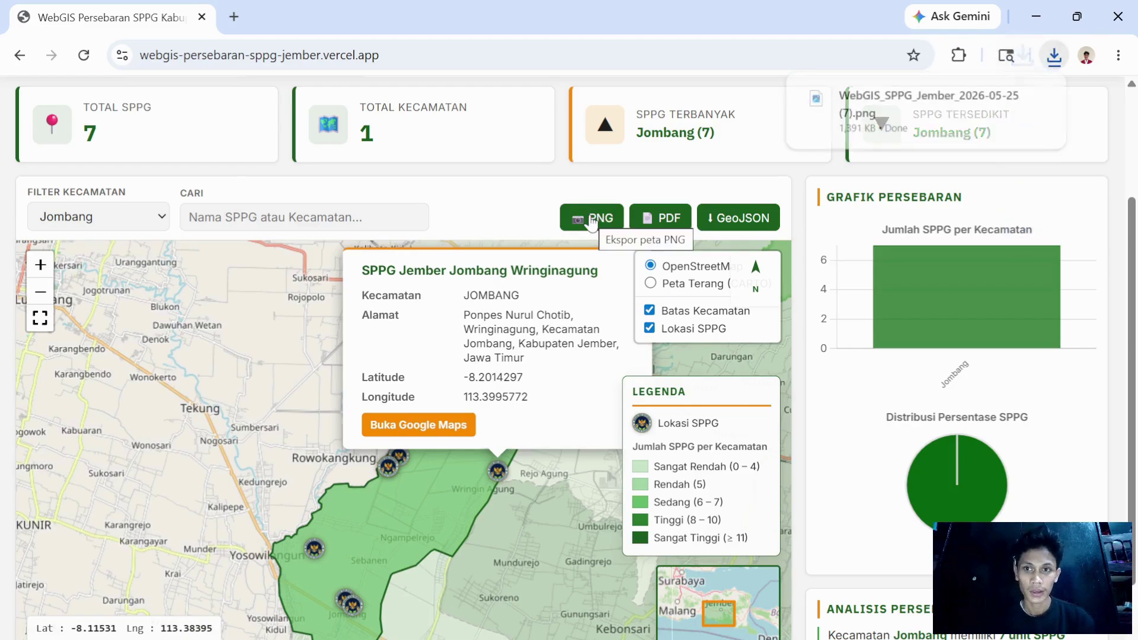
{"action": "left_click", "coordinate": [849, 113]}
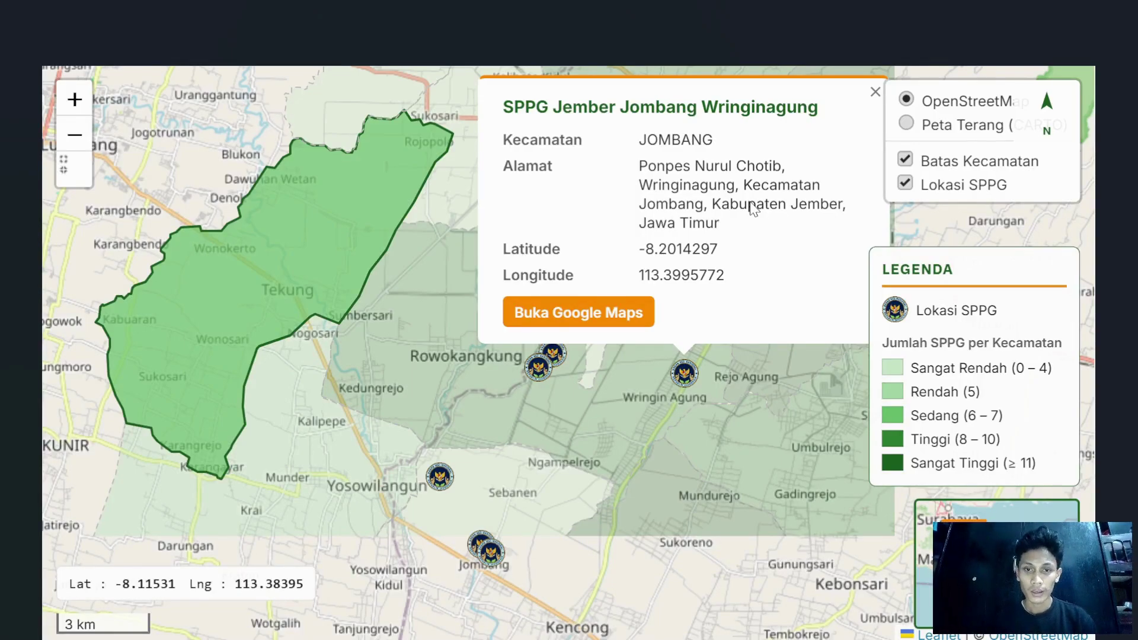
{"action": "key", "text": "alt+F4"}
- Export the Jombang map as a PDF, open the downloaded file to inspect the full page, and close it
{"action": "left_click", "coordinate": [667, 220]}
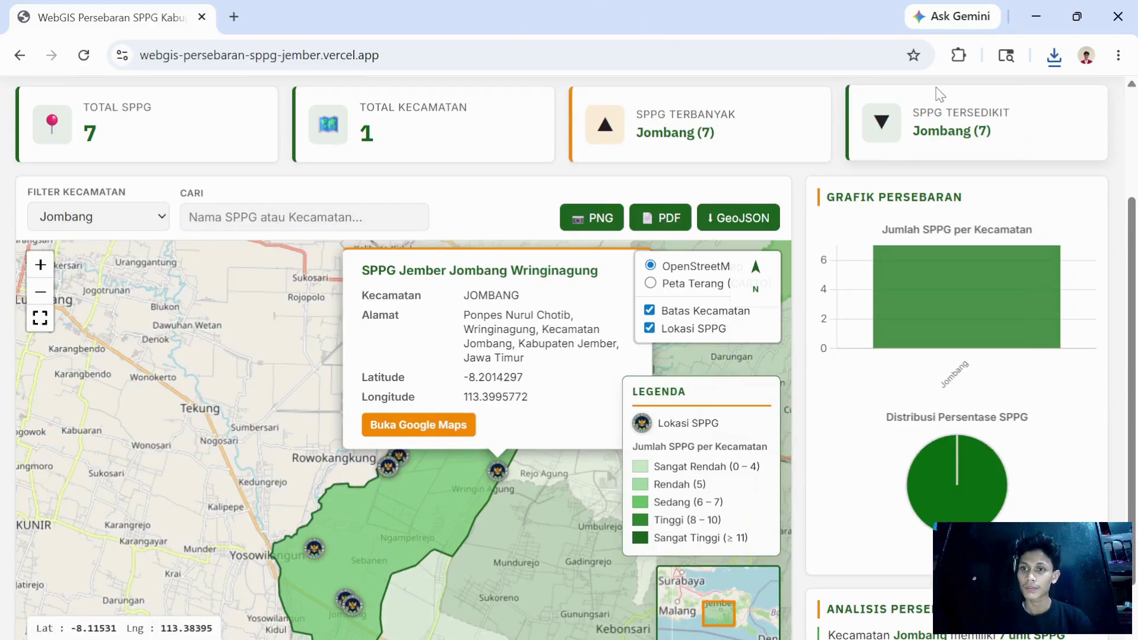
{"action": "left_click", "coordinate": [1053, 68]}
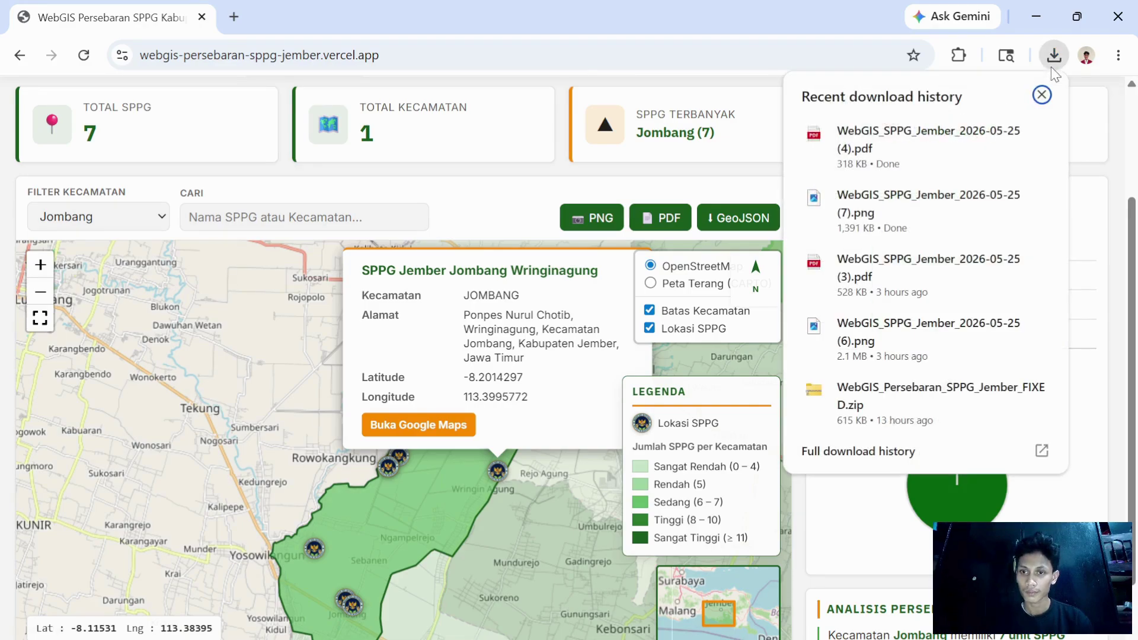
{"action": "left_click", "coordinate": [931, 129]}
{"action": "scroll", "coordinate": [681, 284], "scroll_direction": "down", "scroll_amount": 3}
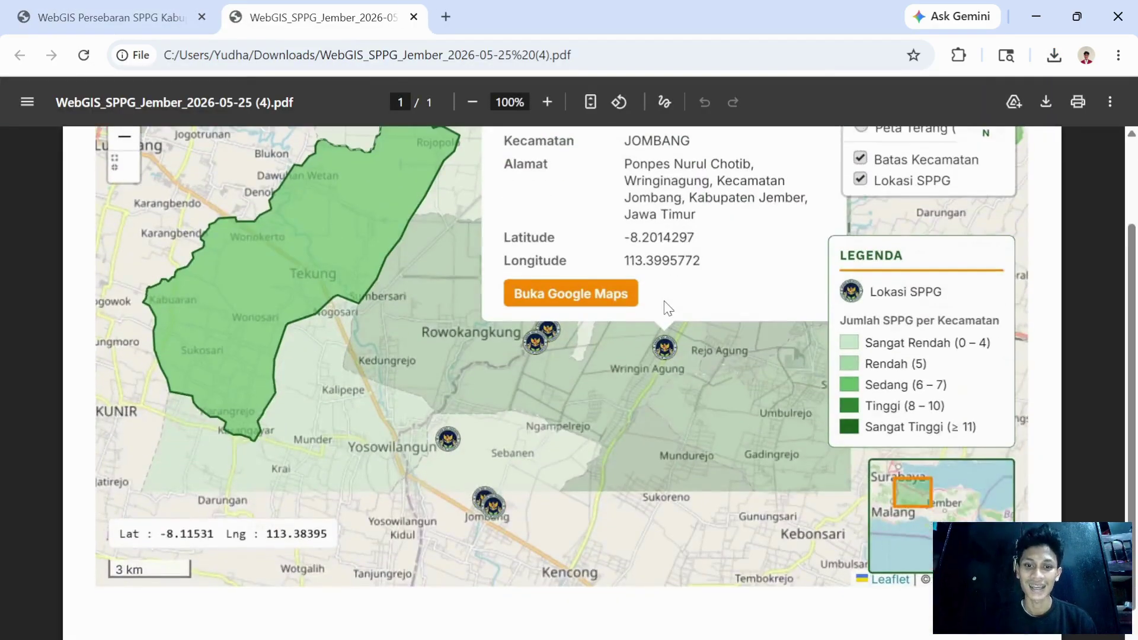
{"action": "scroll", "coordinate": [666, 305], "scroll_direction": "down", "scroll_amount": 3, "text": "ctrl"}
{"action": "scroll", "coordinate": [699, 339], "scroll_direction": "up", "scroll_amount": 2, "text": "ctrl"}
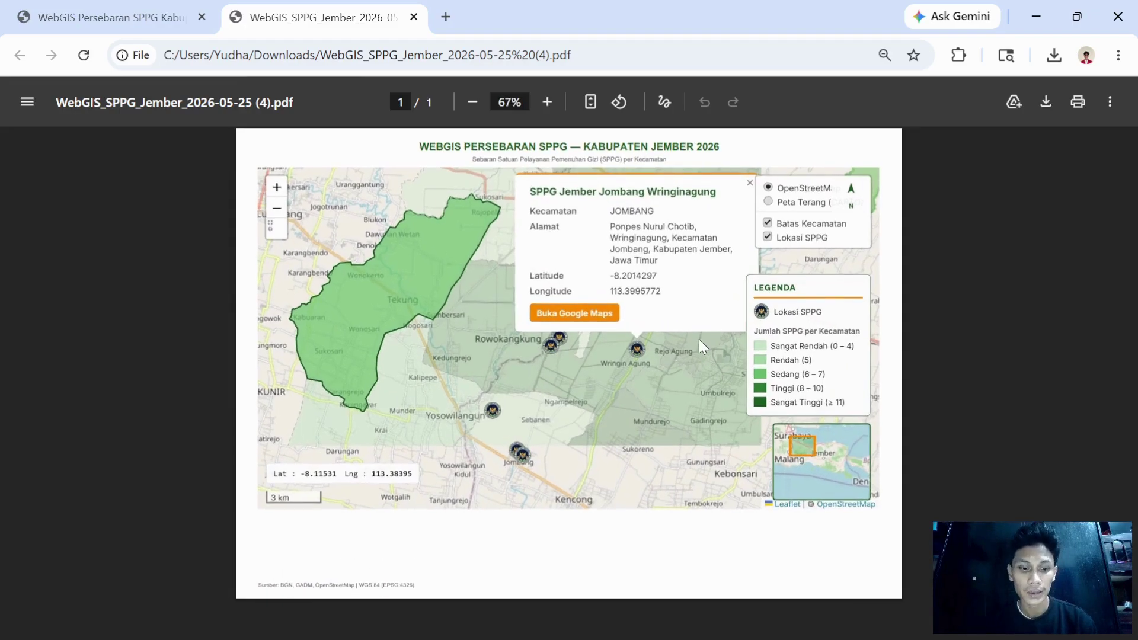
{"action": "key", "text": "ctrl+w"}
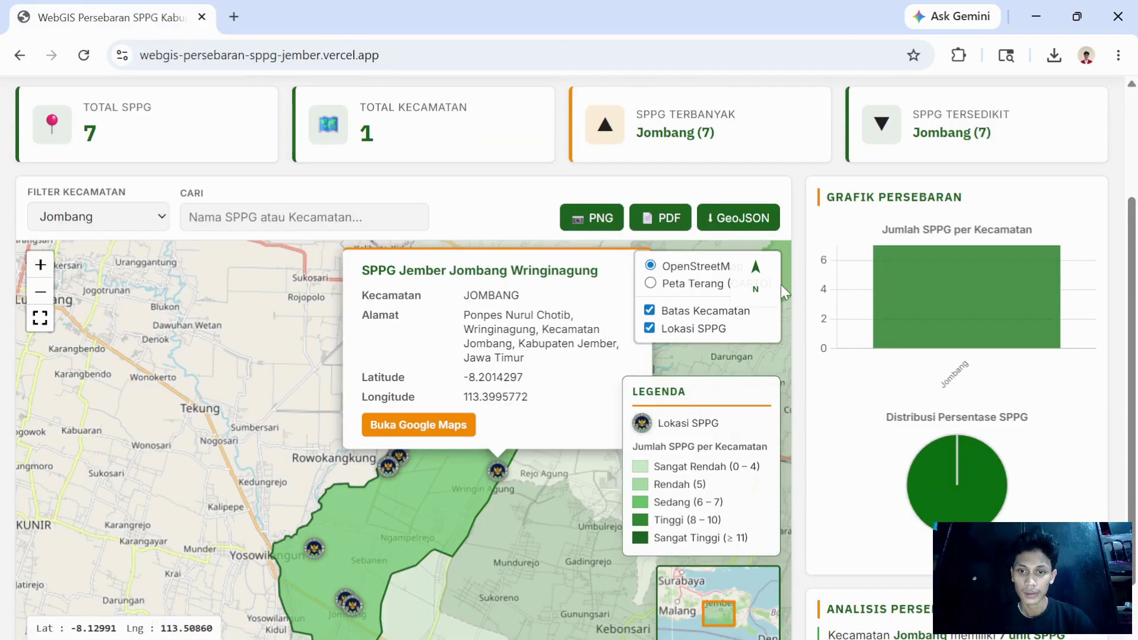
- Reset the district filter to Semua Kecamatan to show the map and statistics for all of Jember
{"action": "scroll", "coordinate": [817, 334], "scroll_direction": "down", "scroll_amount": 1}
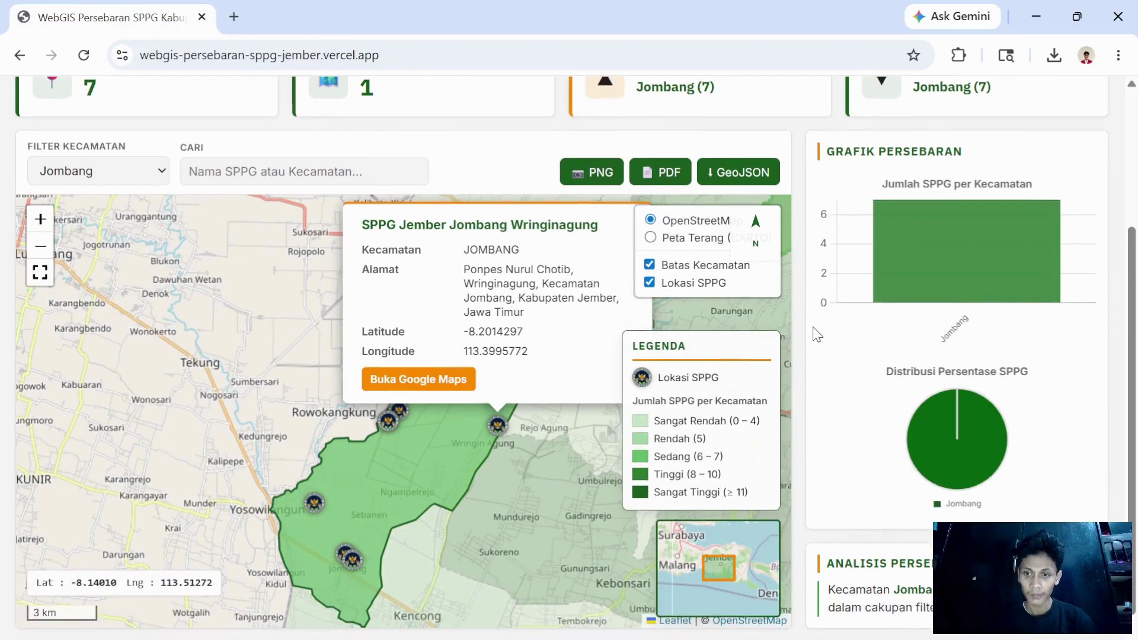
{"action": "scroll", "coordinate": [764, 397], "scroll_direction": "up", "scroll_amount": 1}
{"action": "scroll", "coordinate": [819, 423], "scroll_direction": "down", "scroll_amount": 1}
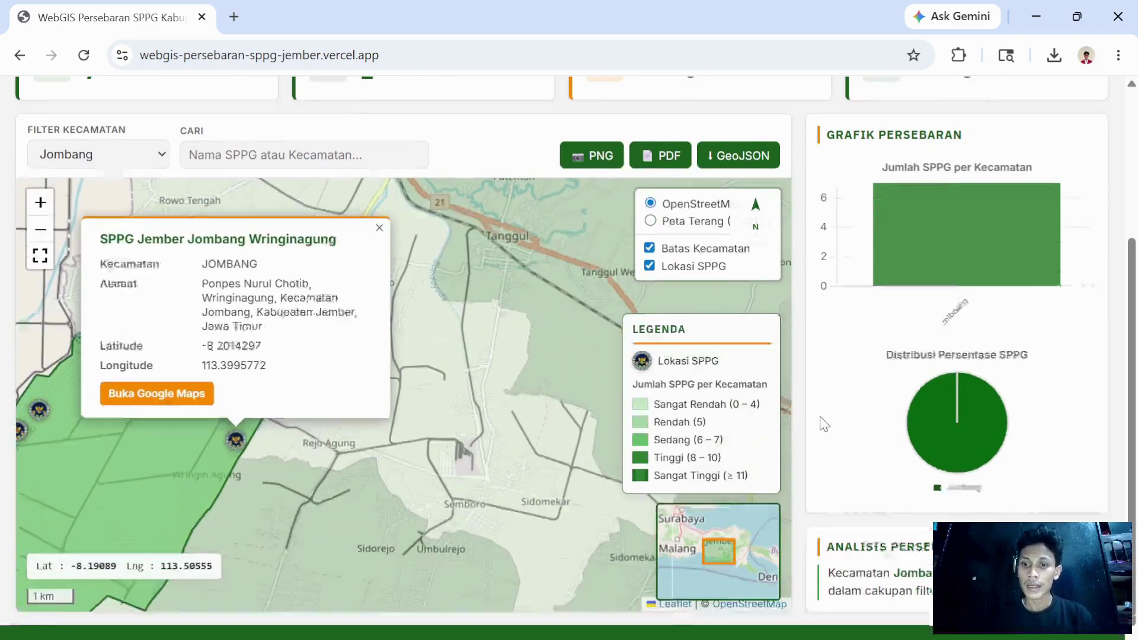
{"action": "scroll", "coordinate": [823, 424], "scroll_direction": "up", "scroll_amount": 2}
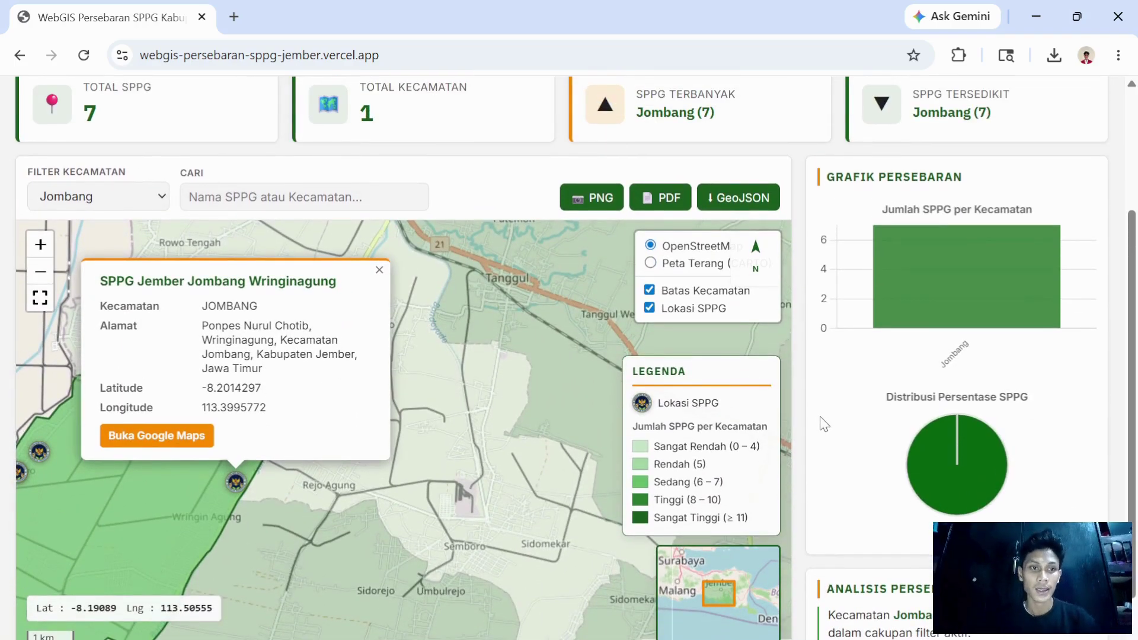
{"action": "scroll", "coordinate": [824, 424], "scroll_direction": "up", "scroll_amount": 3}
{"action": "left_click", "coordinate": [84, 320]}
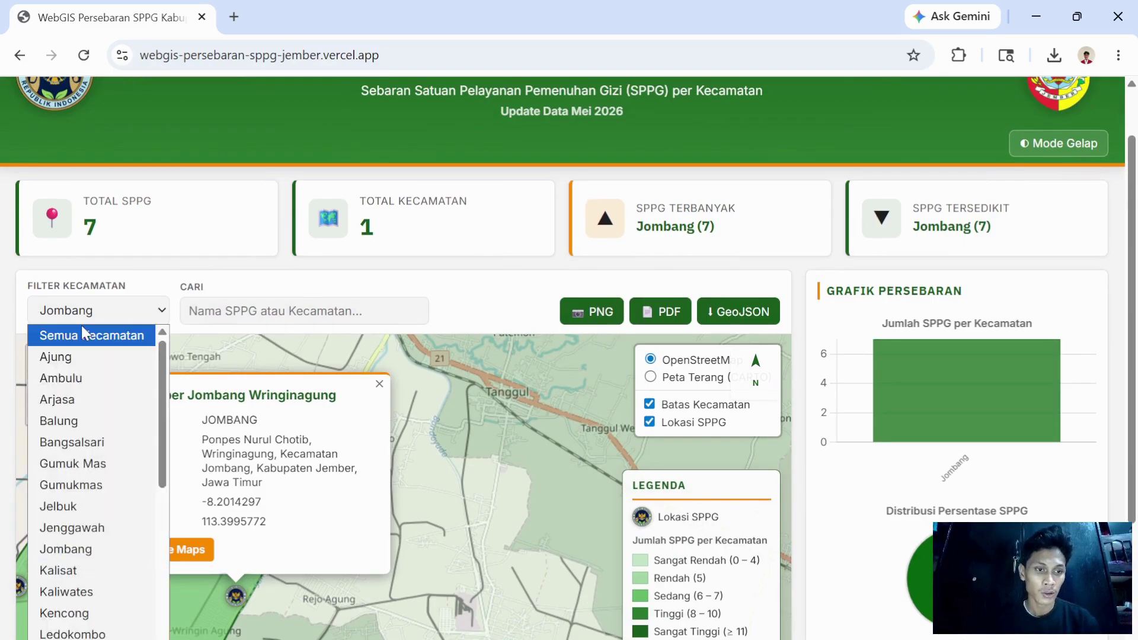
{"action": "left_click", "coordinate": [83, 333]}
{"action": "scroll", "coordinate": [793, 354], "scroll_direction": "down", "scroll_amount": 1}
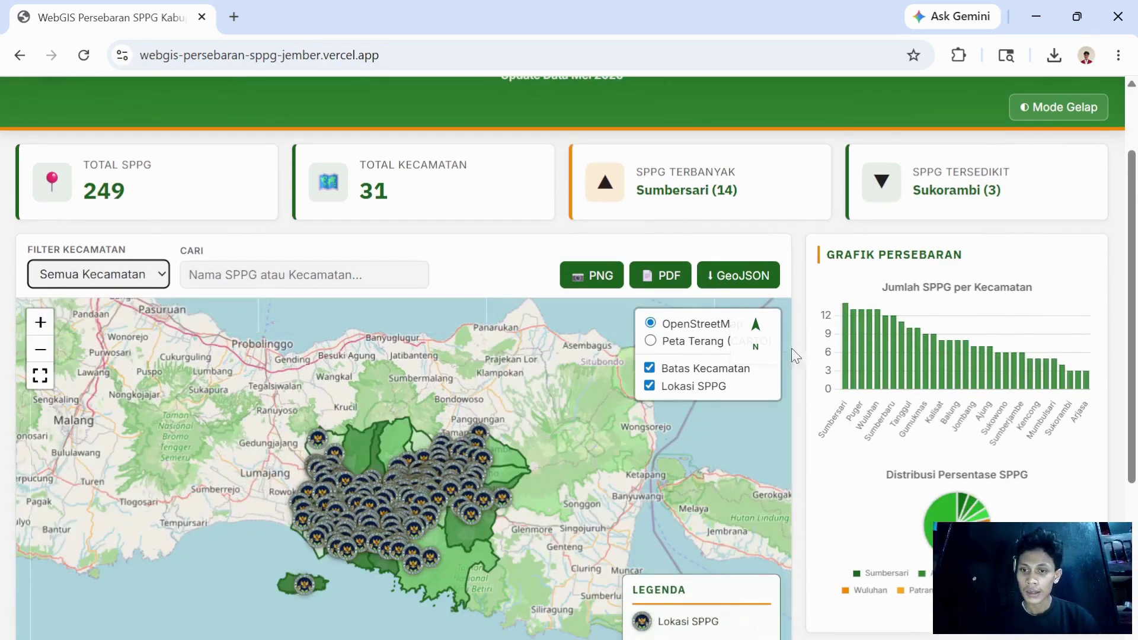
{"action": "scroll", "coordinate": [879, 504], "scroll_direction": "down", "scroll_amount": 1}
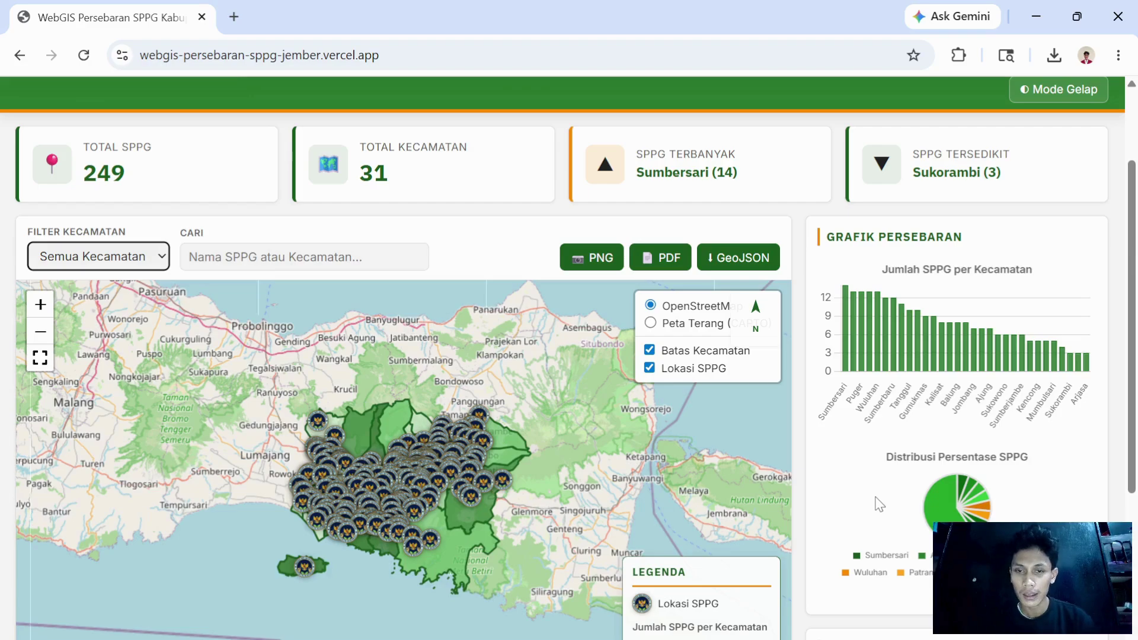
- Examine the SPPG-per-district bar chart, the percentage pie chart and the written distribution analysis for all districts
{"action": "mouse_move", "coordinate": [850, 341]}
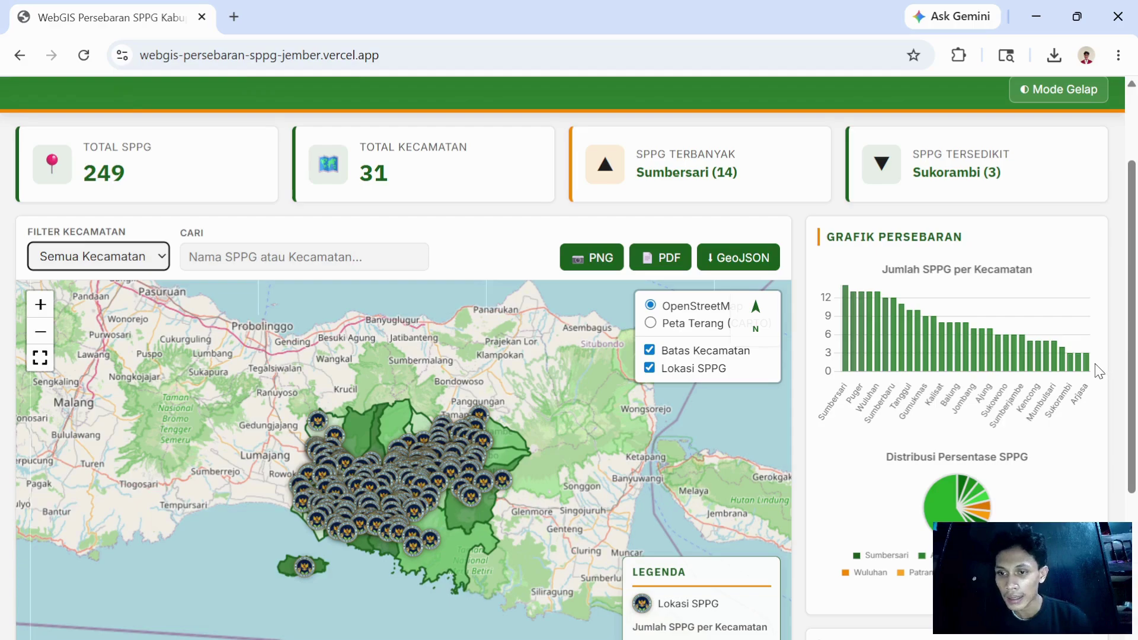
{"action": "mouse_move", "coordinate": [1089, 372]}
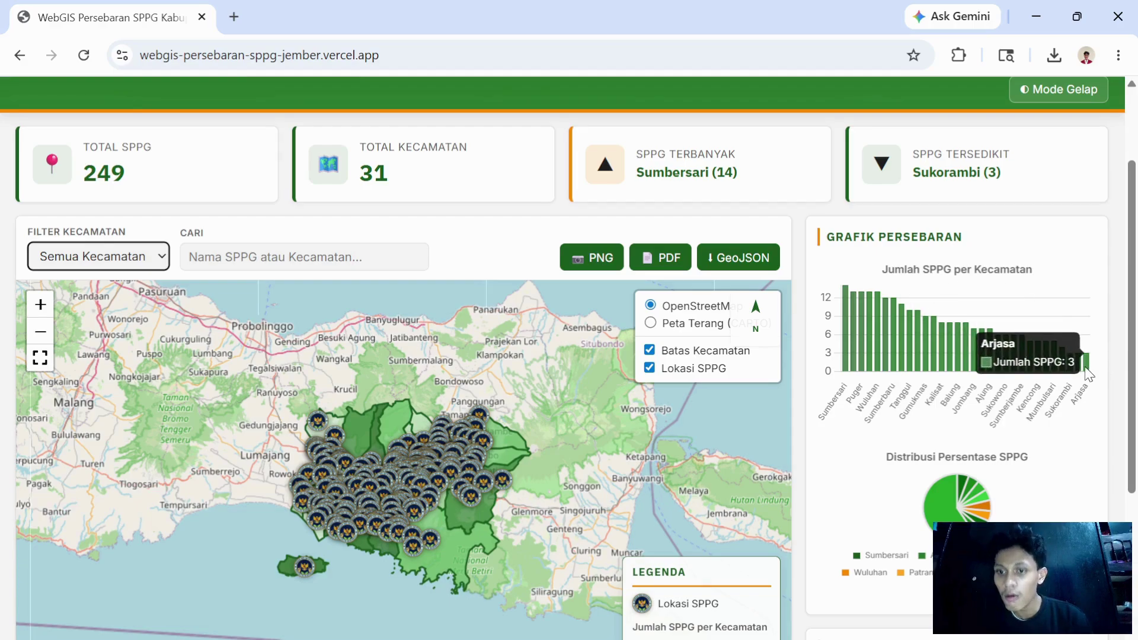
{"action": "scroll", "coordinate": [1026, 198], "scroll_direction": "up", "scroll_amount": 1}
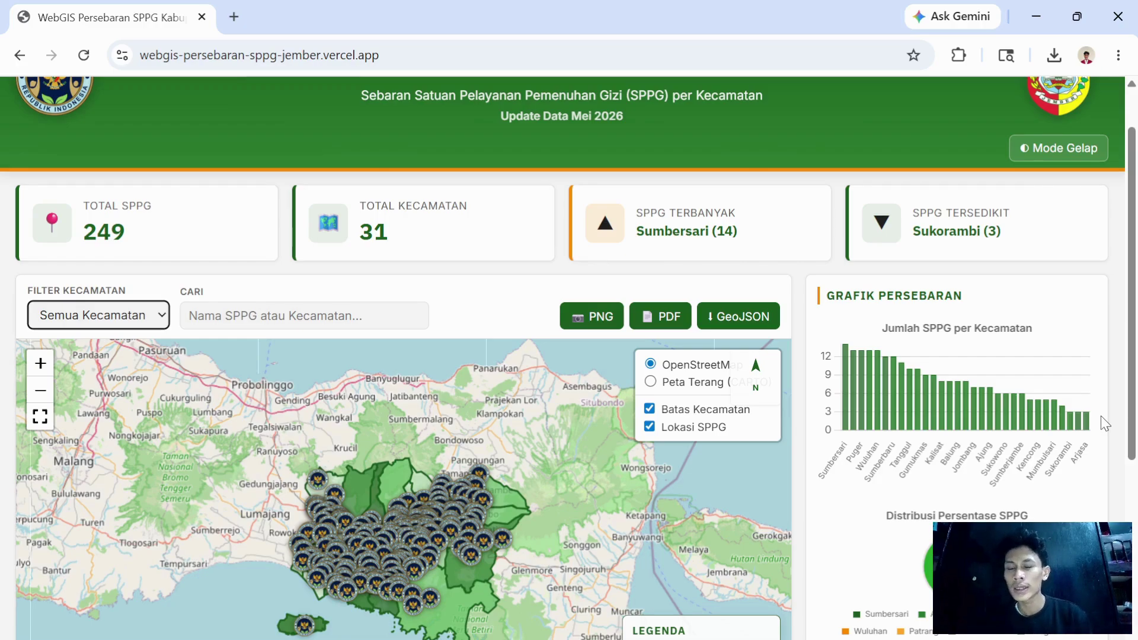
{"action": "key", "text": "alt+Down"}
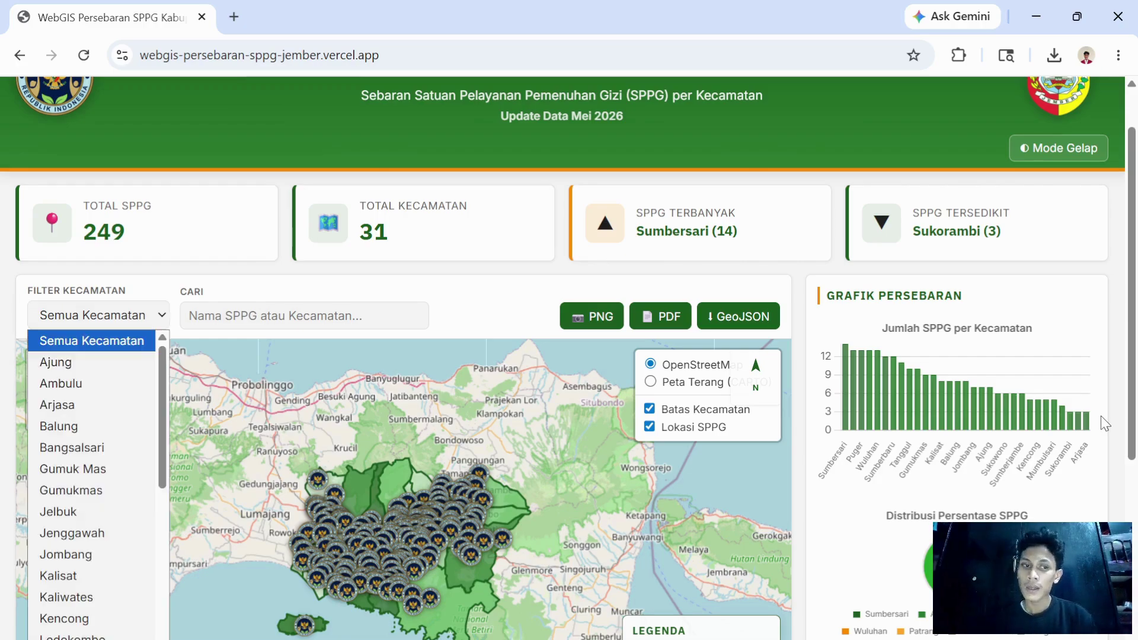
{"action": "left_click", "coordinate": [896, 285]}
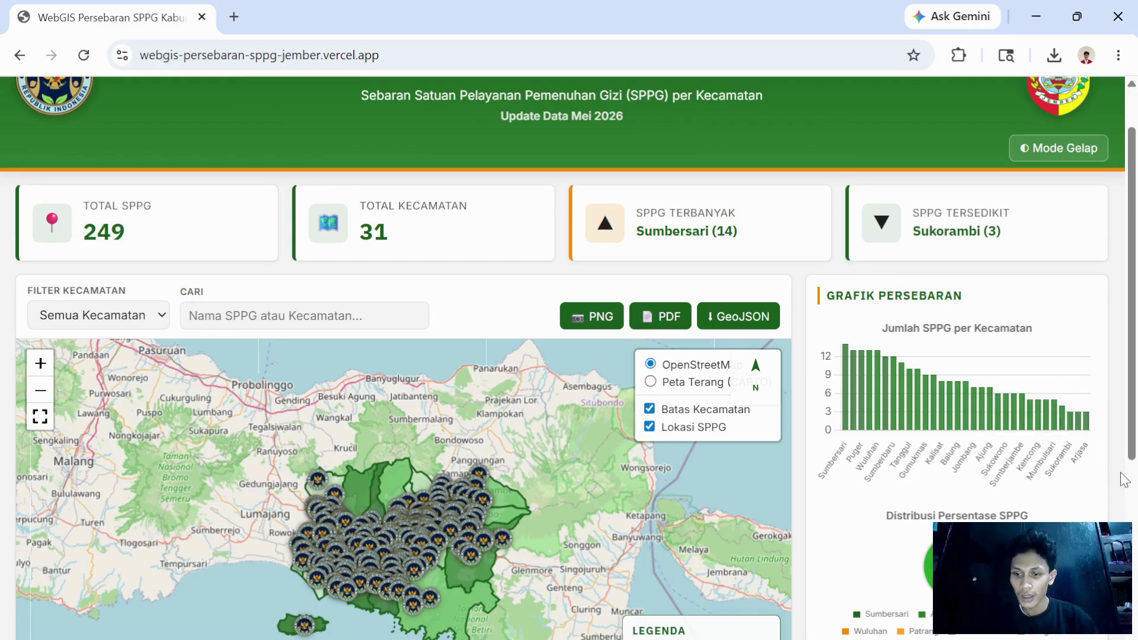
{"action": "scroll", "coordinate": [1123, 480], "scroll_direction": "down", "scroll_amount": 3}
{"action": "mouse_move", "coordinate": [934, 395]}
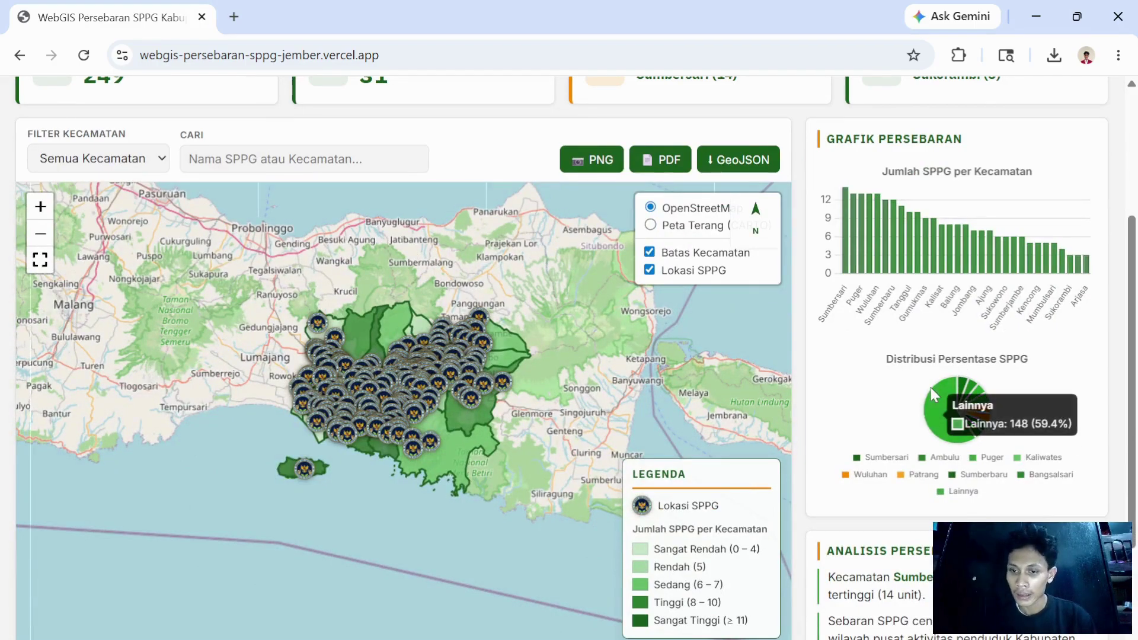
{"action": "scroll", "coordinate": [854, 415], "scroll_direction": "down", "scroll_amount": 1}
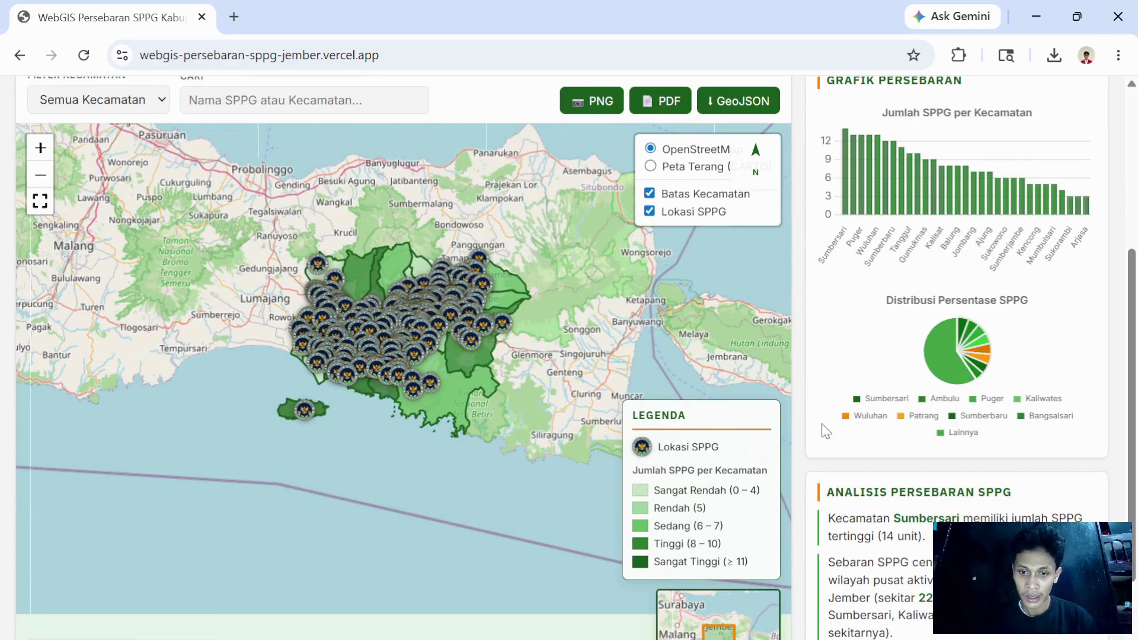
{"action": "scroll", "coordinate": [824, 428], "scroll_direction": "down", "scroll_amount": 2}
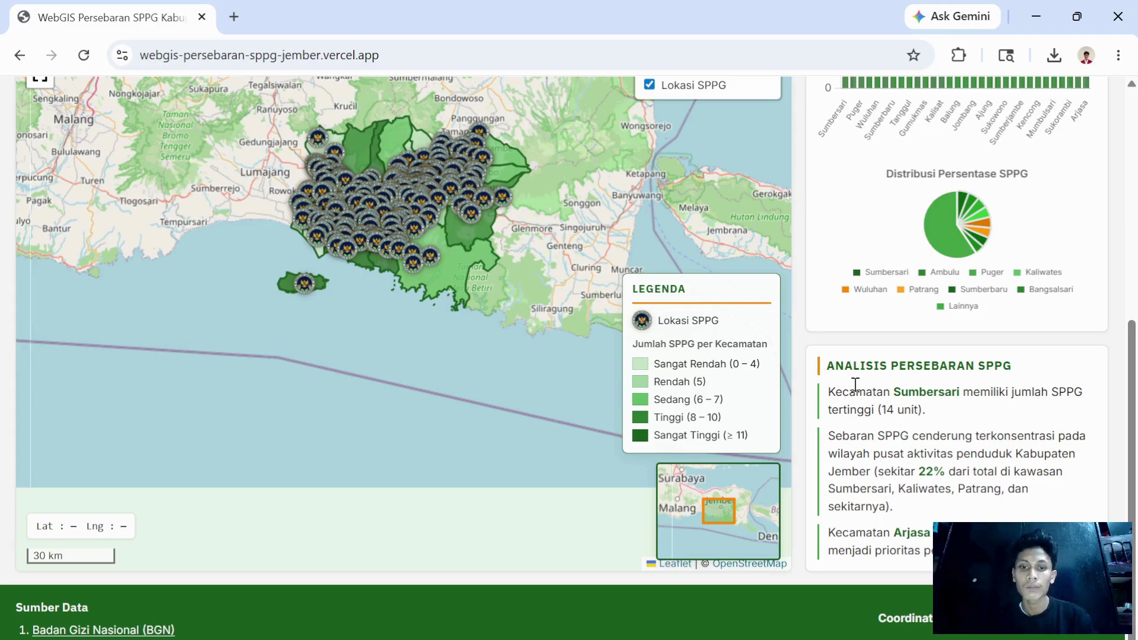
- Examine the SPPG points and density classes across Jember's southern districts, around Tempurejo and the offshore island
{"action": "scroll", "coordinate": [745, 349], "scroll_direction": "up", "scroll_amount": 1}
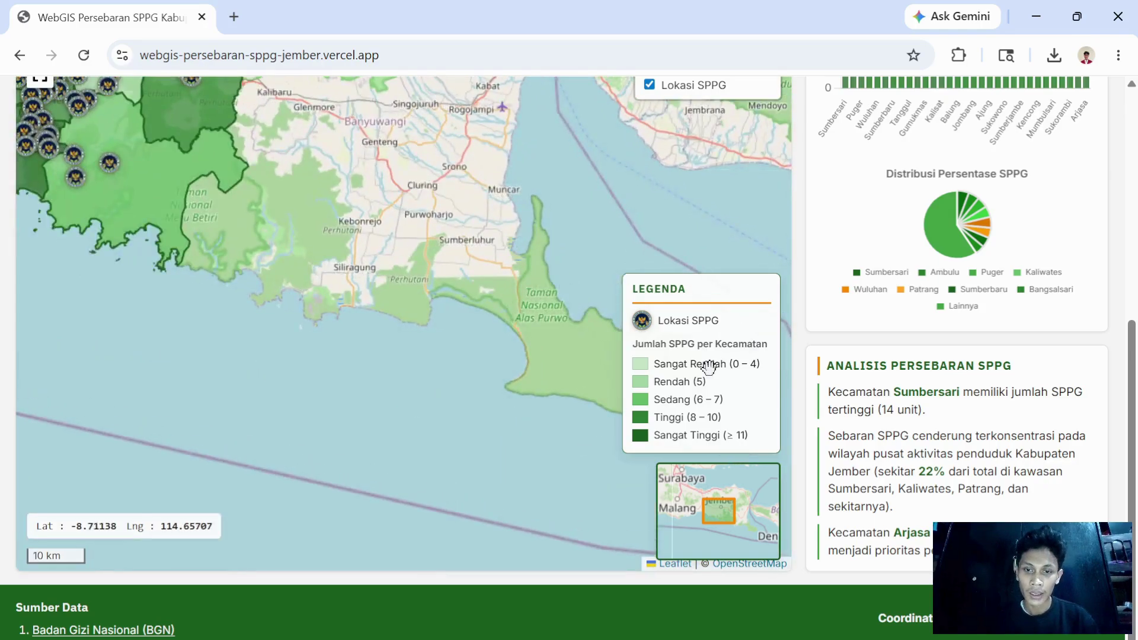
{"action": "left_click_drag", "start_coordinate": [351, 283], "coordinate": [619, 447]}
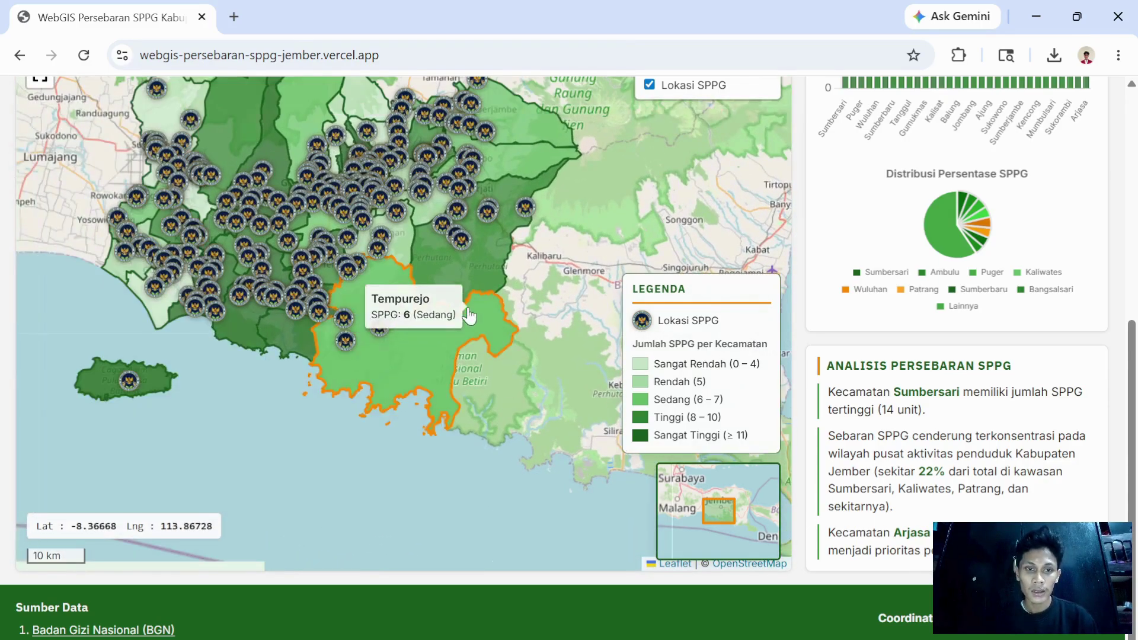
{"action": "left_click_drag", "start_coordinate": [468, 316], "coordinate": [481, 357]}
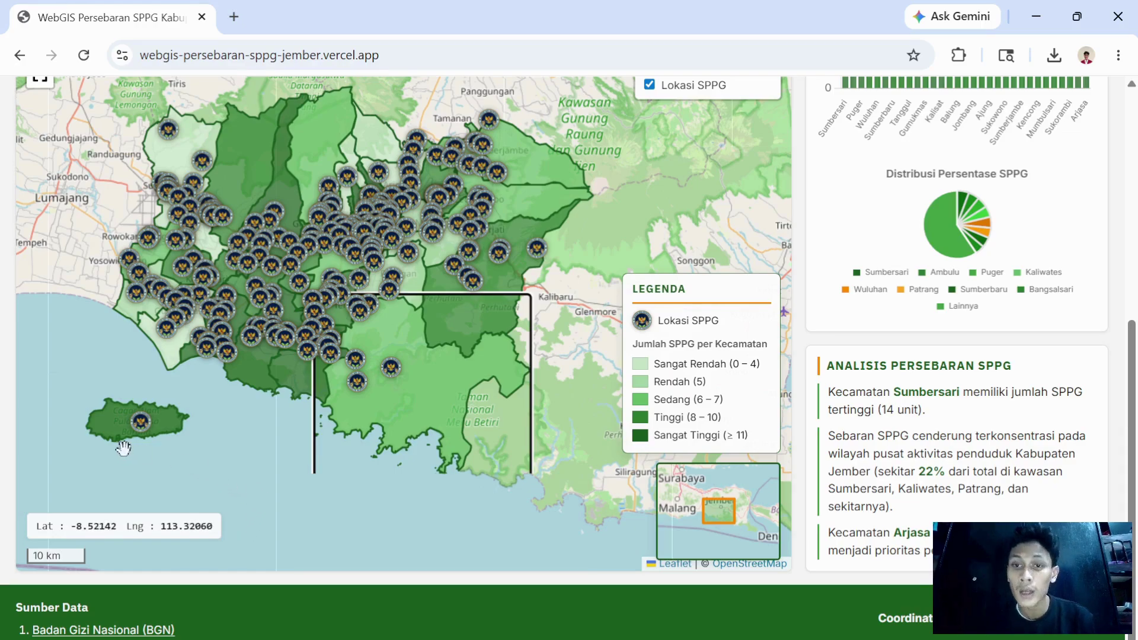
{"action": "left_click", "coordinate": [272, 164]}
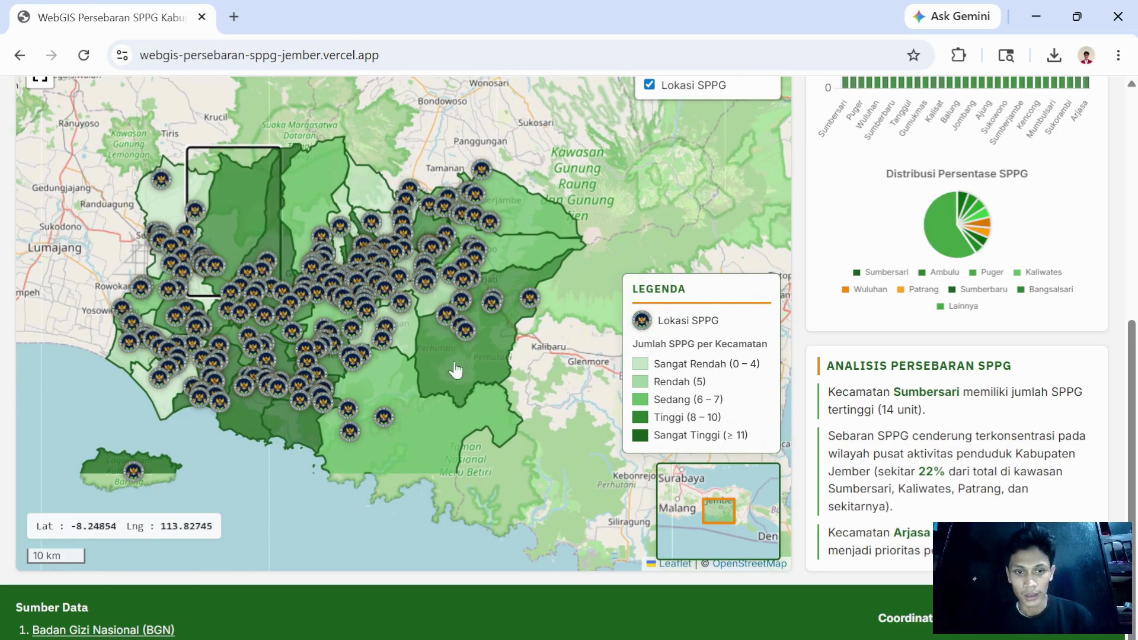
{"action": "left_click", "coordinate": [455, 370]}
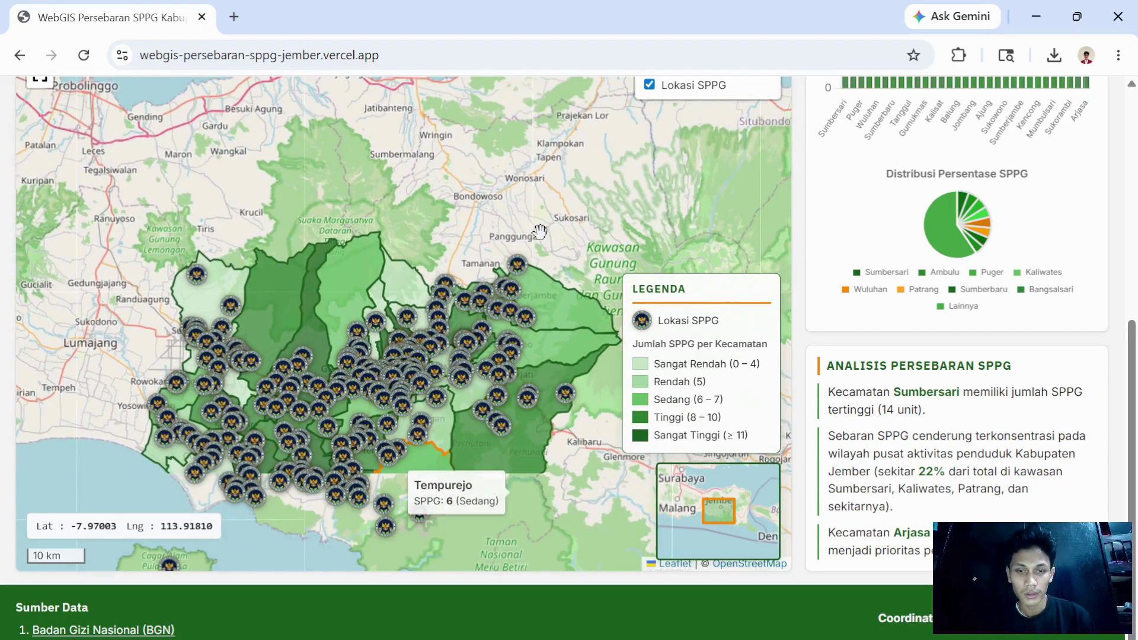
{"action": "left_click_drag", "start_coordinate": [479, 268], "coordinate": [569, 207]}
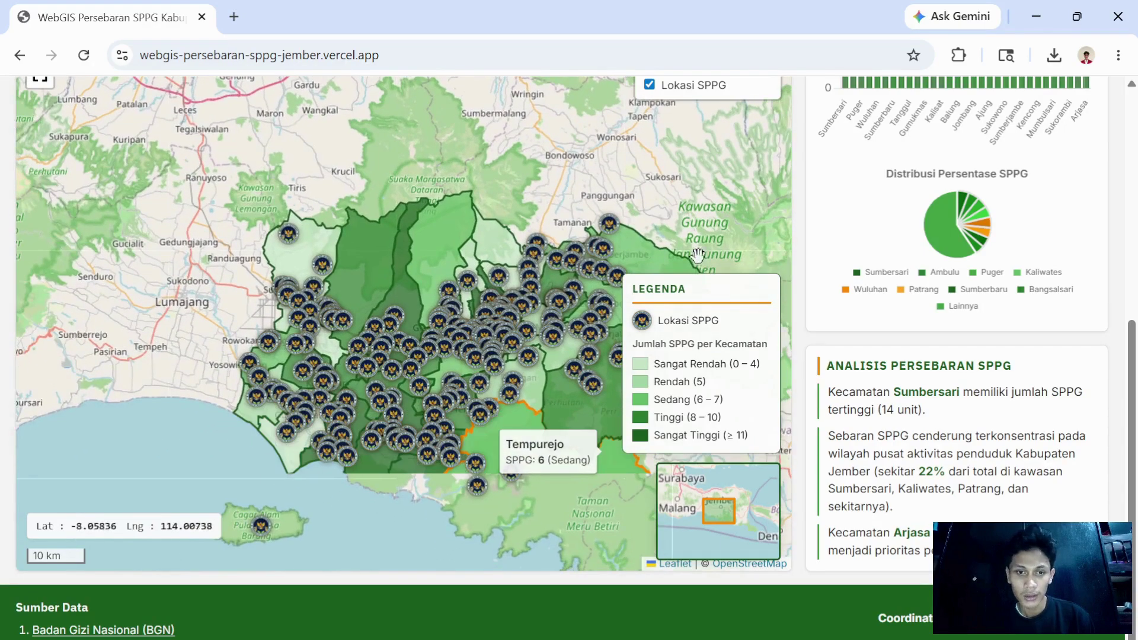
- Examine the SPPG distribution in the northern districts, including Panti, Tanggul and Jelbuk
{"action": "left_click", "coordinate": [483, 224]}
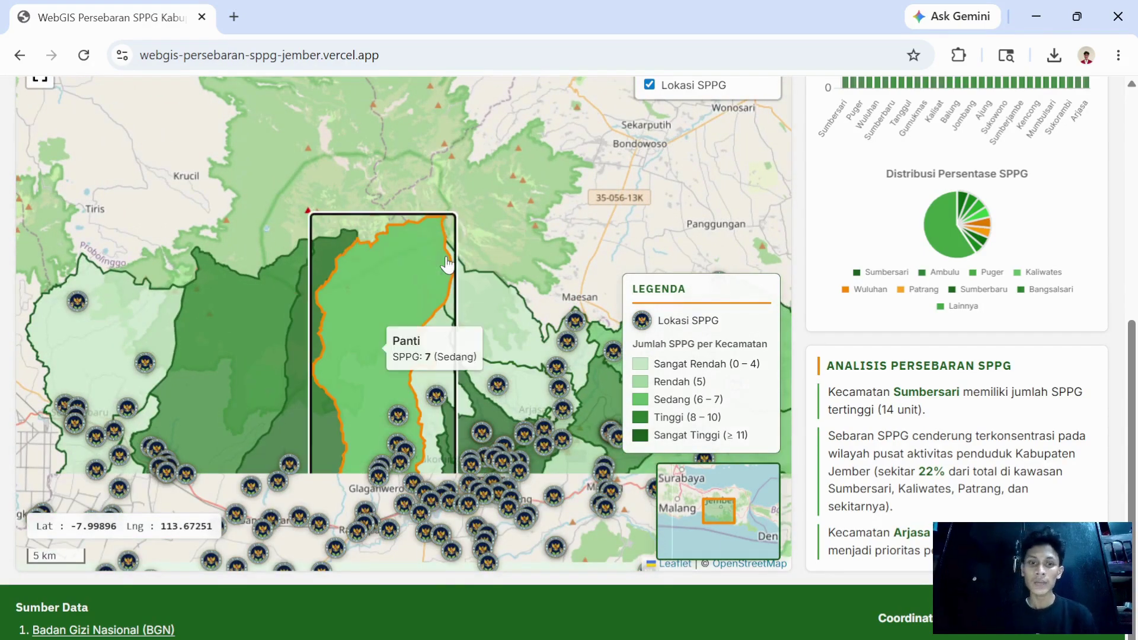
{"action": "left_click_drag", "start_coordinate": [447, 264], "coordinate": [519, 218]}
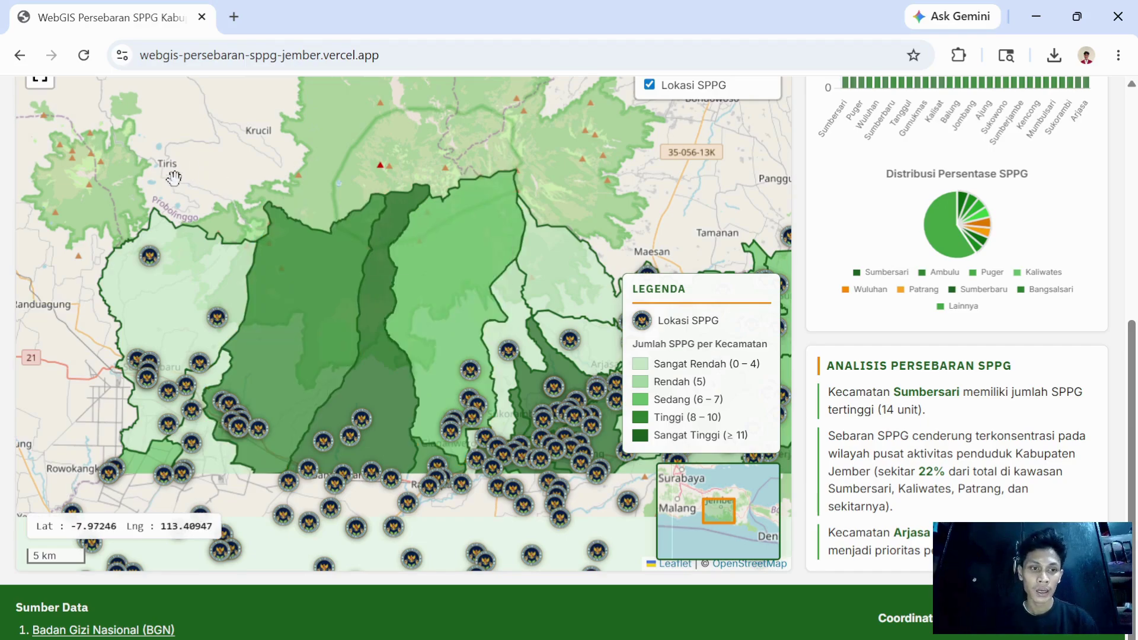
{"action": "left_click_drag", "start_coordinate": [164, 190], "coordinate": [116, 169]}
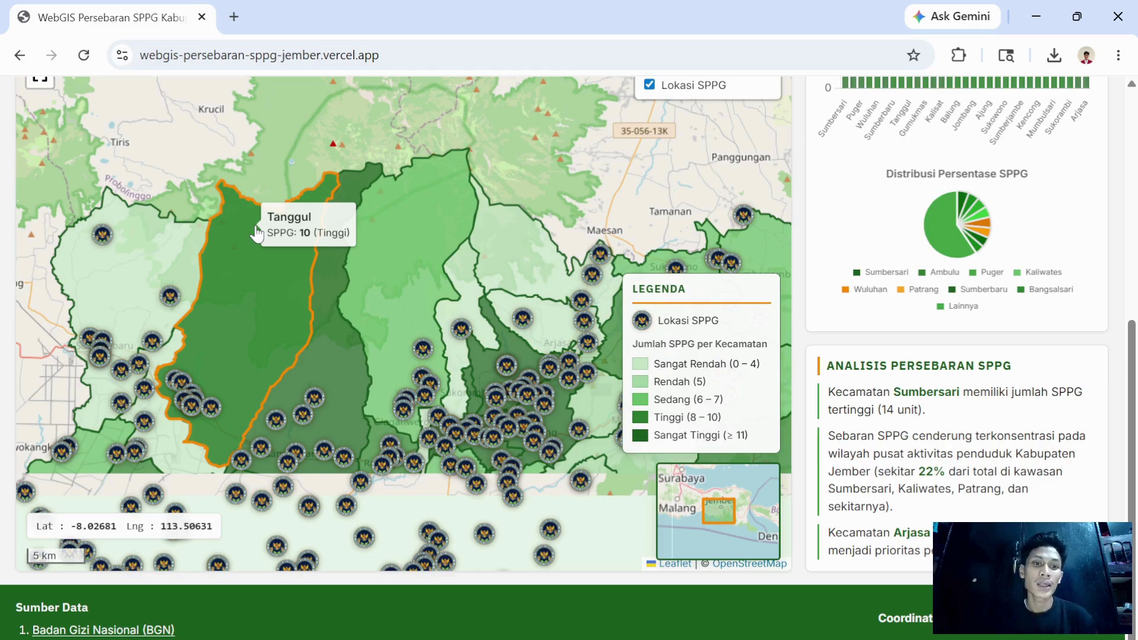
{"action": "left_click_drag", "start_coordinate": [266, 254], "coordinate": [268, 180]}
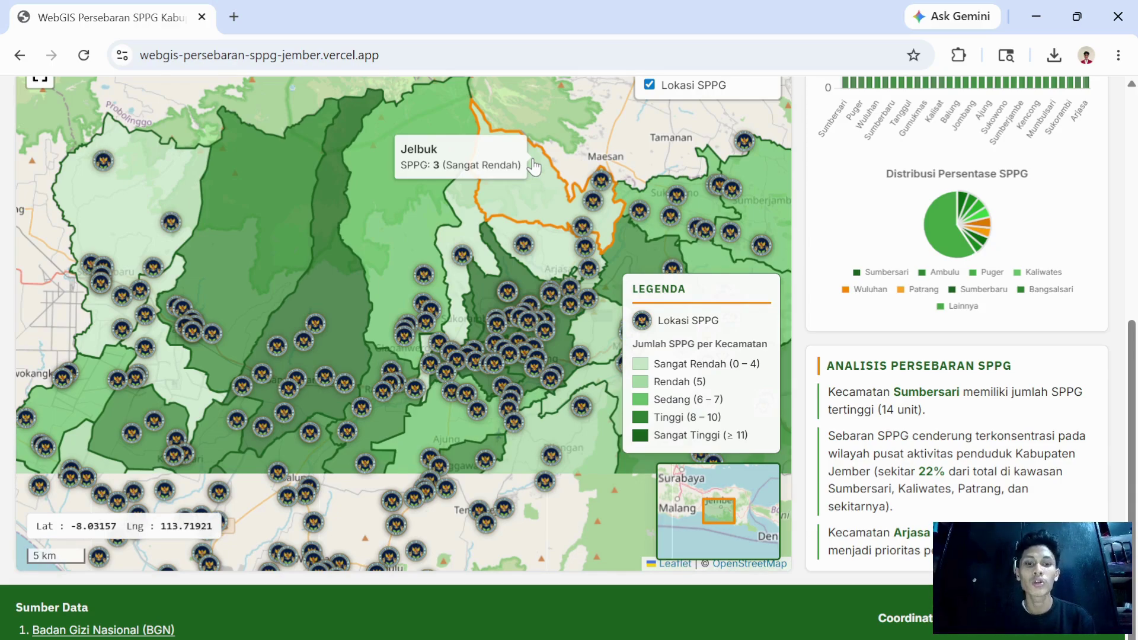
{"action": "scroll", "coordinate": [534, 166], "scroll_direction": "down", "scroll_amount": 1}
{"action": "left_click_drag", "start_coordinate": [672, 256], "coordinate": [500, 247]}
{"action": "scroll", "coordinate": [499, 247], "scroll_direction": "up", "scroll_amount": 1}
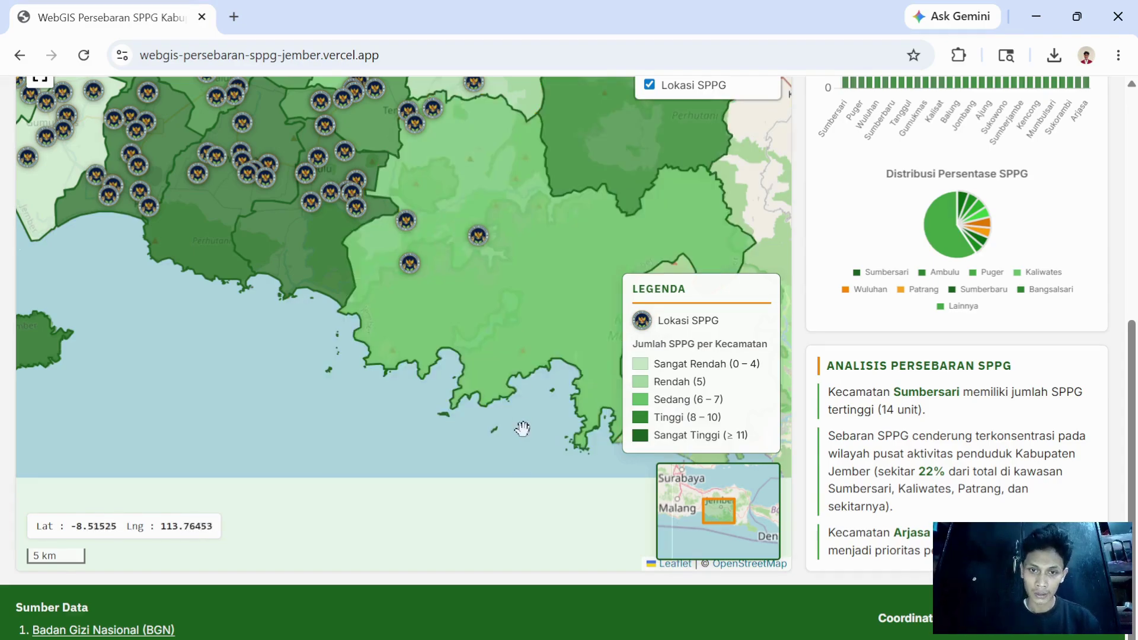
- Inspect SPPG coverage in the southeast around Taman Nasional Meru Betiri and Tempurejo, and return to the whole regency
{"action": "left_click", "coordinate": [606, 283]}
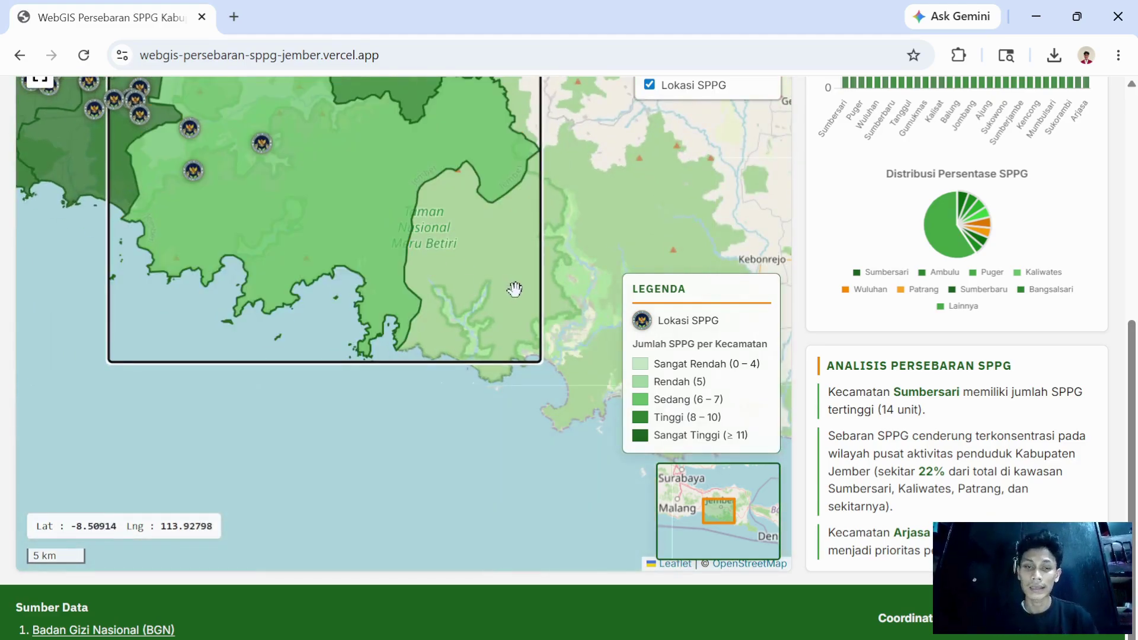
{"action": "left_click_drag", "start_coordinate": [184, 199], "coordinate": [353, 347]}
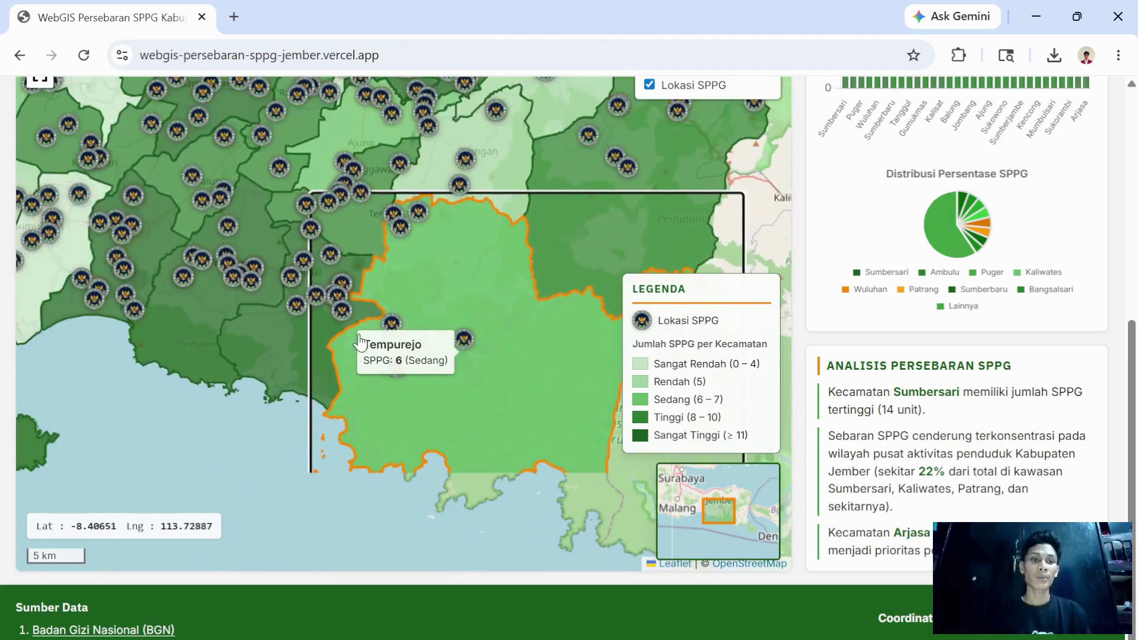
{"action": "scroll", "coordinate": [267, 292], "scroll_direction": "down", "scroll_amount": 1}
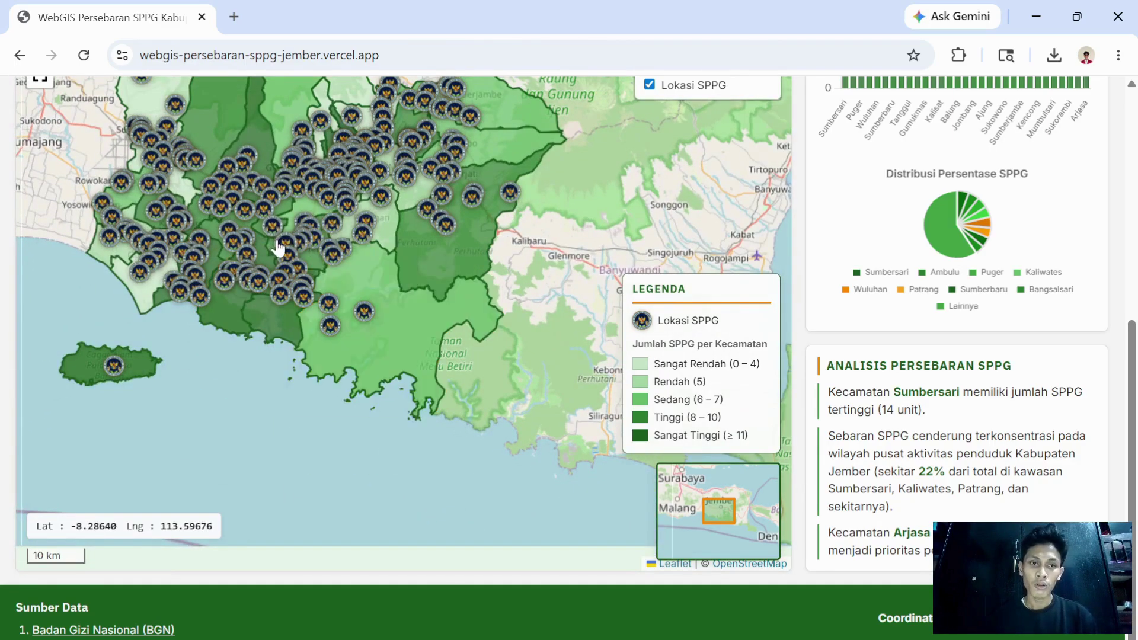
{"action": "left_click_drag", "start_coordinate": [295, 237], "coordinate": [361, 344]}
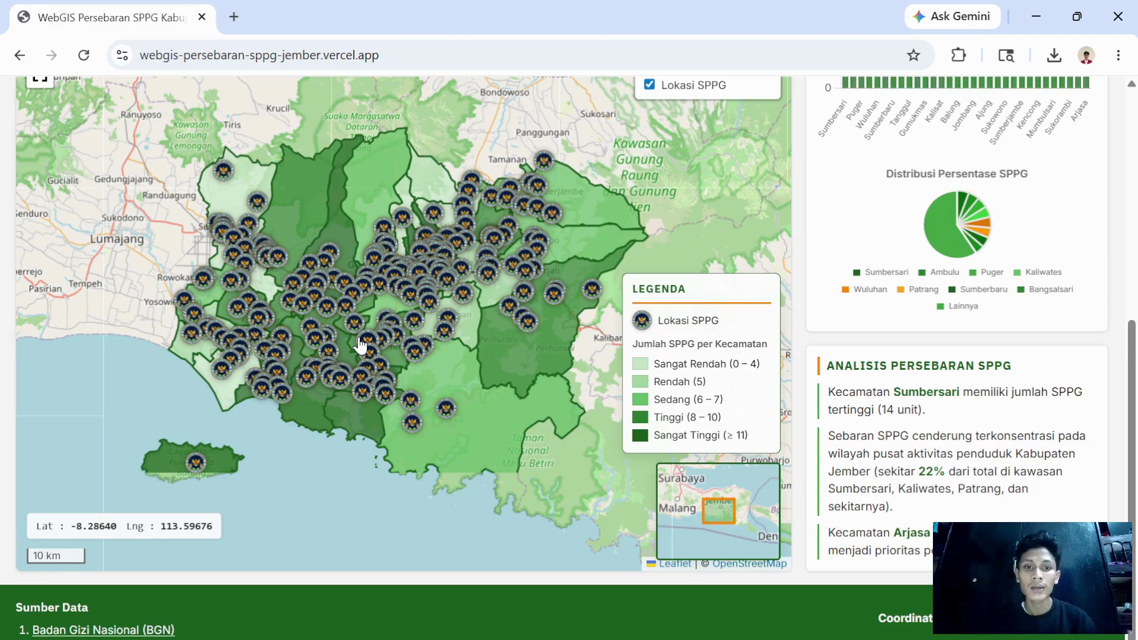
- Compare the SPPG point clusters in Tanggul and Panti with those of the central districts
{"action": "scroll", "coordinate": [289, 226], "scroll_direction": "up", "scroll_amount": 4}
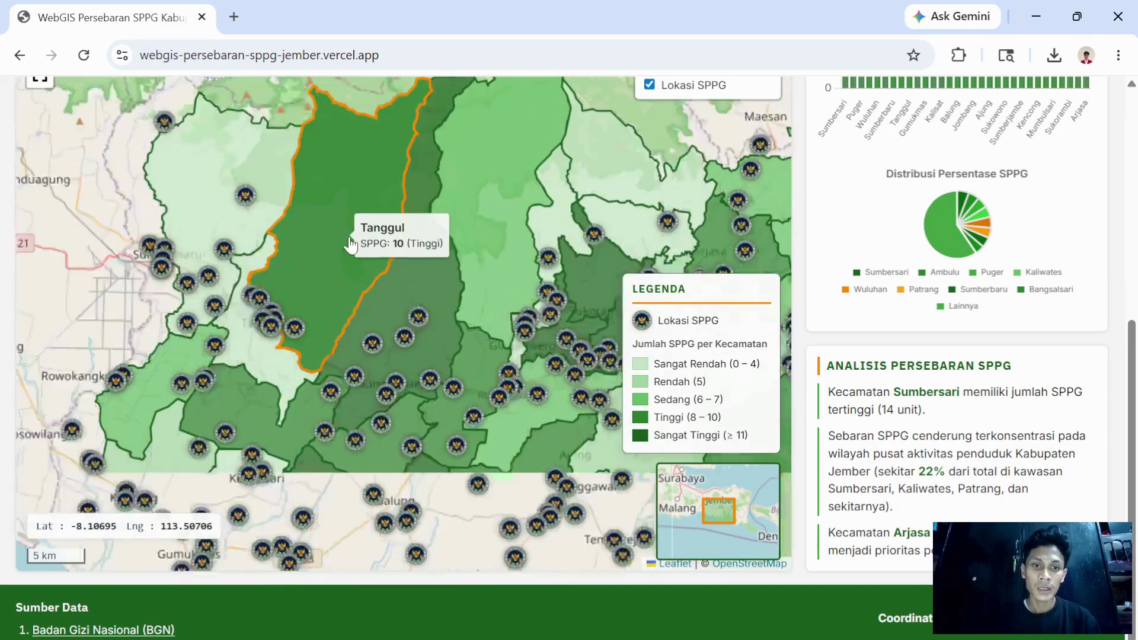
{"action": "scroll", "coordinate": [351, 243], "scroll_direction": "down", "scroll_amount": 1}
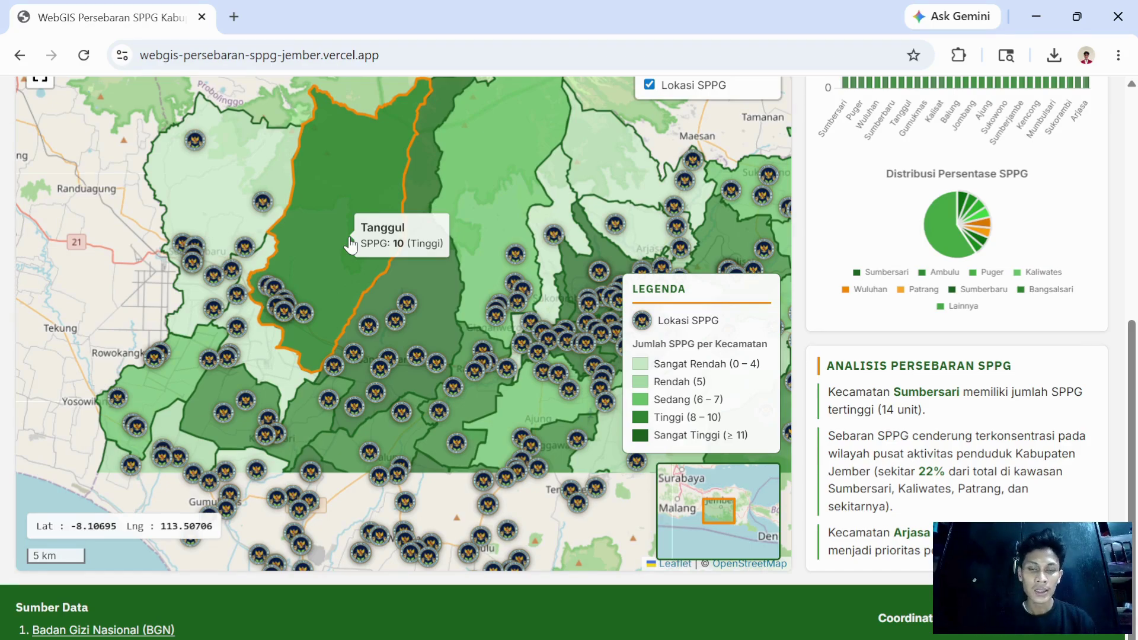
{"action": "left_click", "coordinate": [409, 264]}
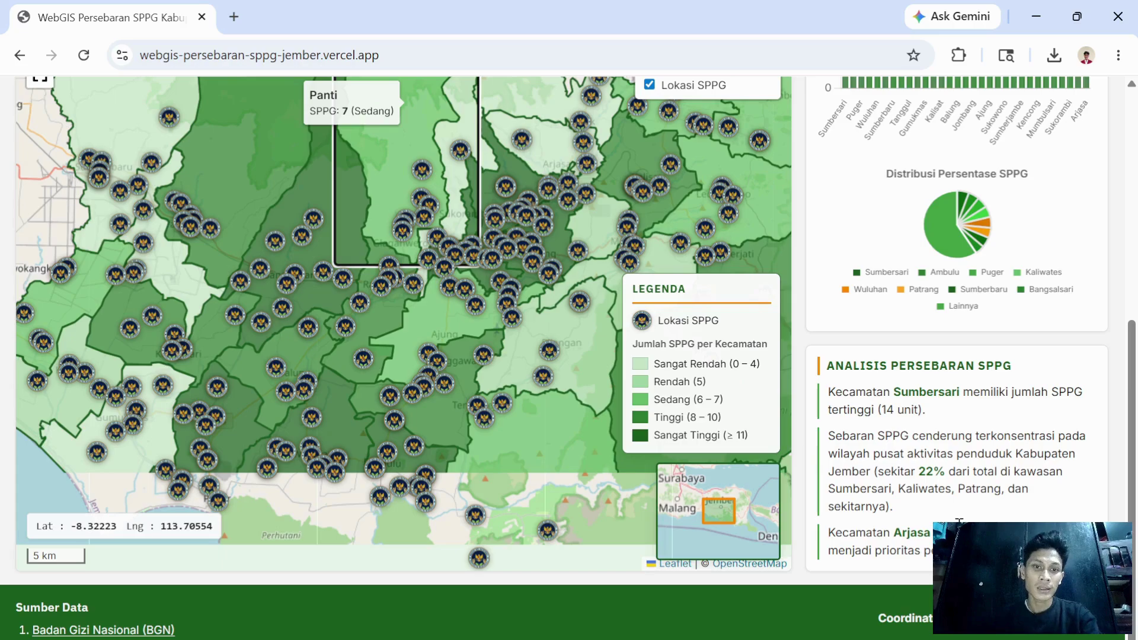
{"action": "scroll", "coordinate": [309, 358], "scroll_direction": "down", "scroll_amount": 1}
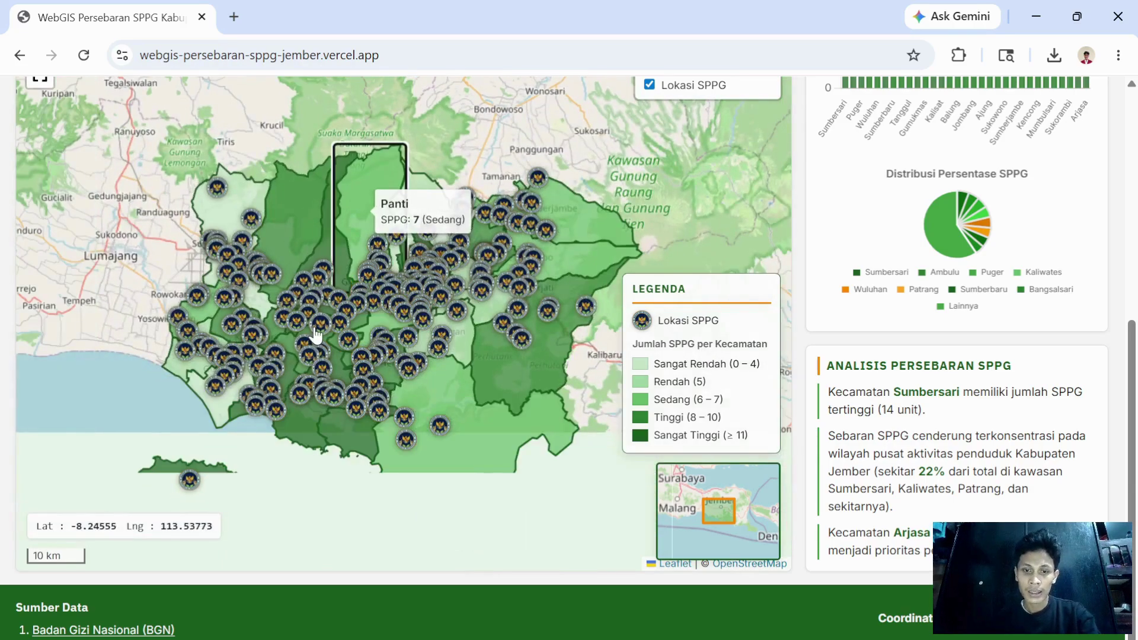